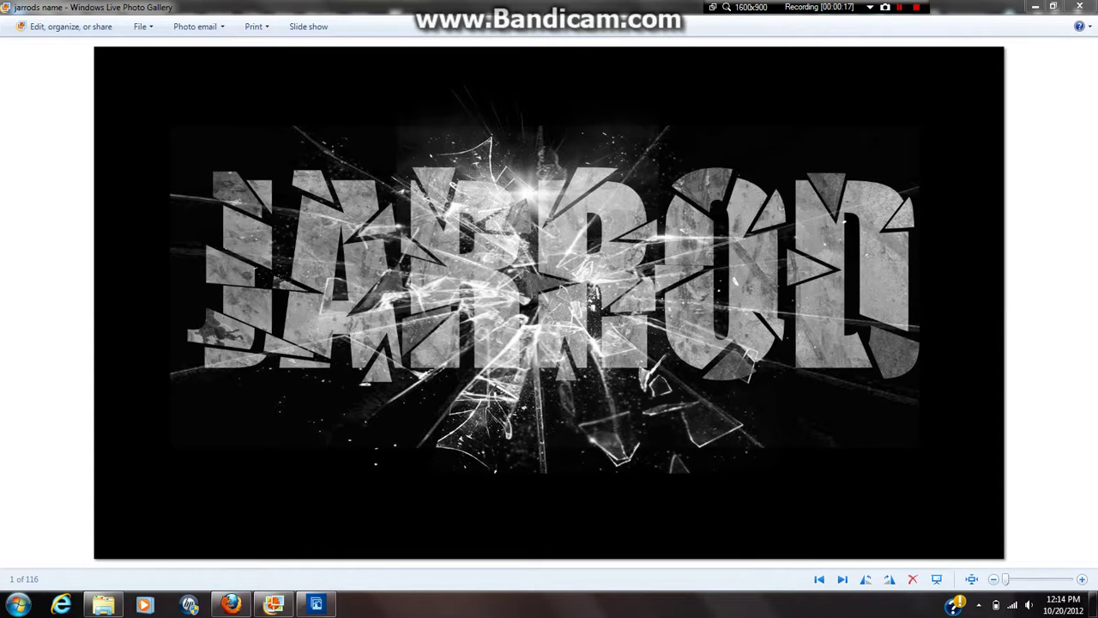
# Create a blank 1920 × 1080 px, 72 ppi grayscale file with a black background.
pyautogui.click(1036, 7)
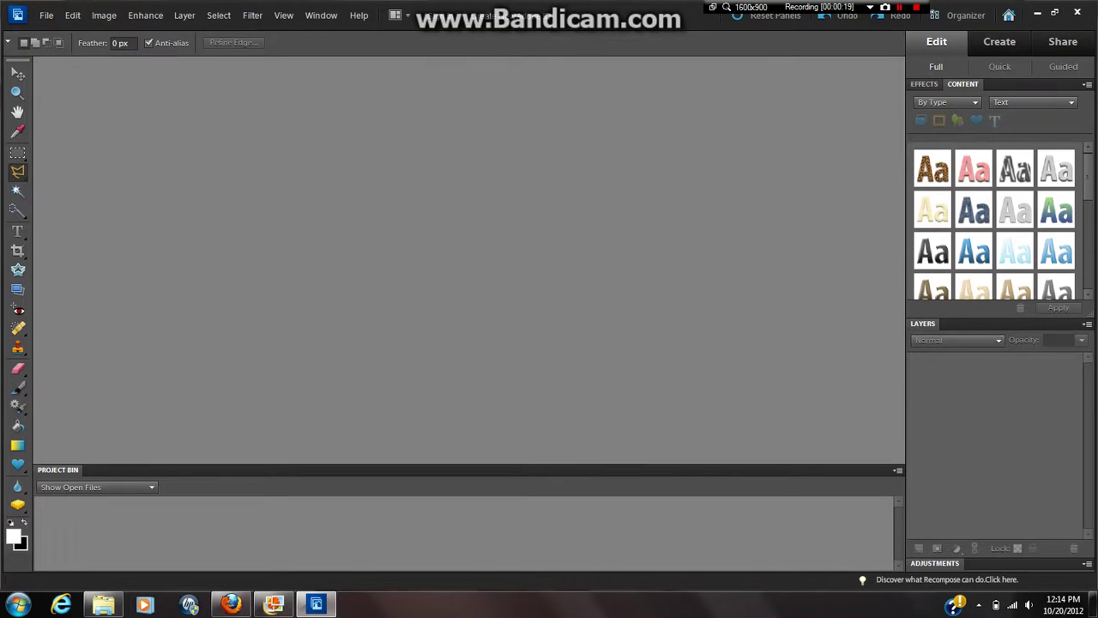
pyautogui.click(46, 14)
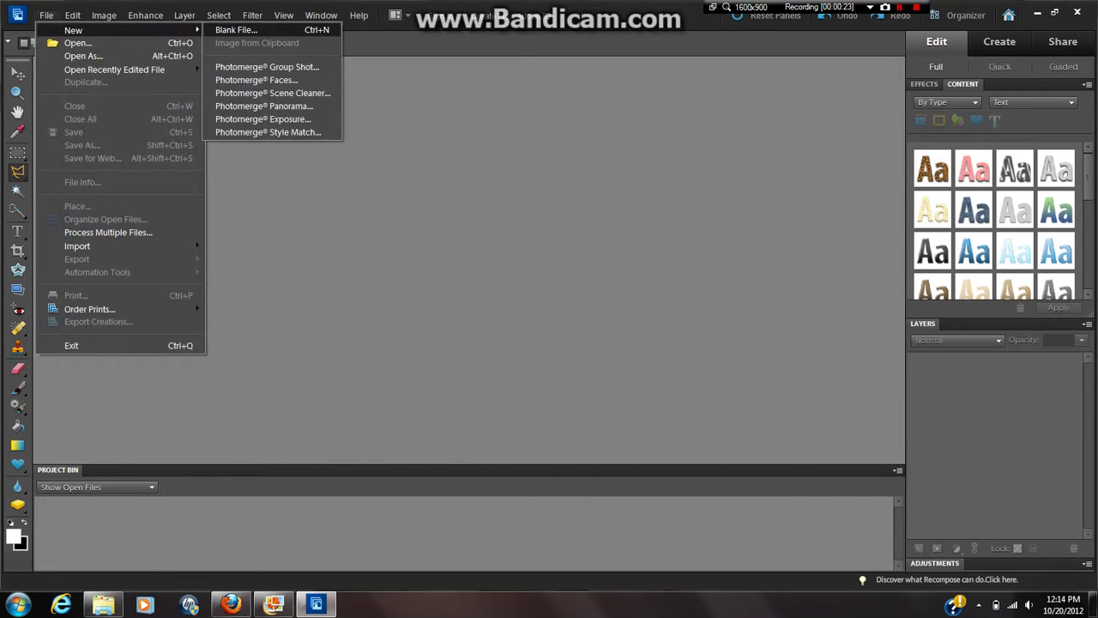
pyautogui.click(236, 31)
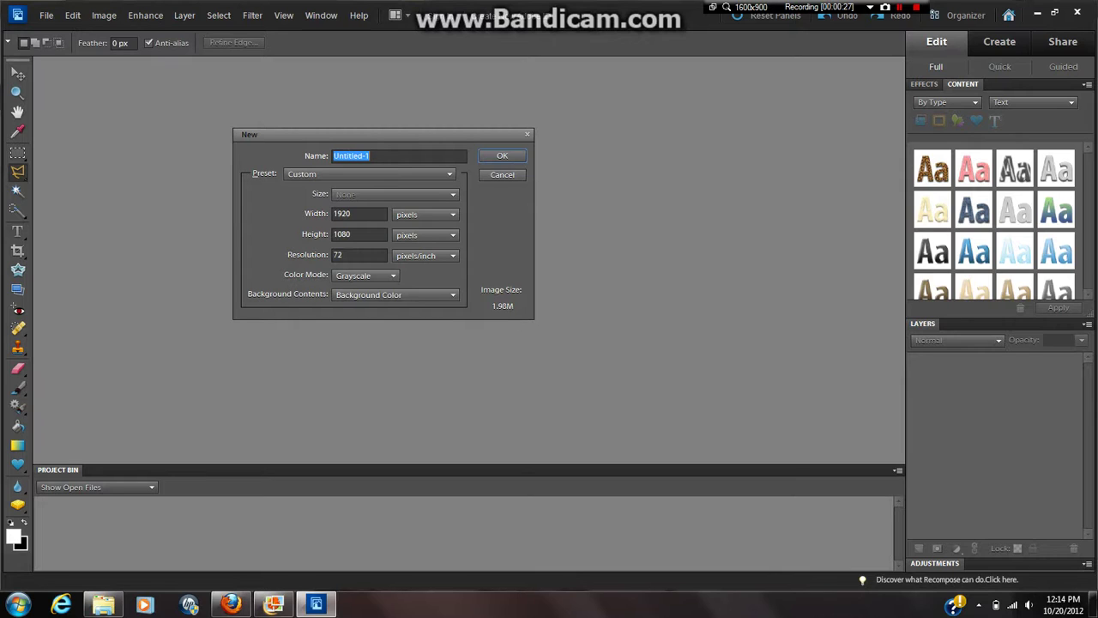
pyautogui.press('Escape')
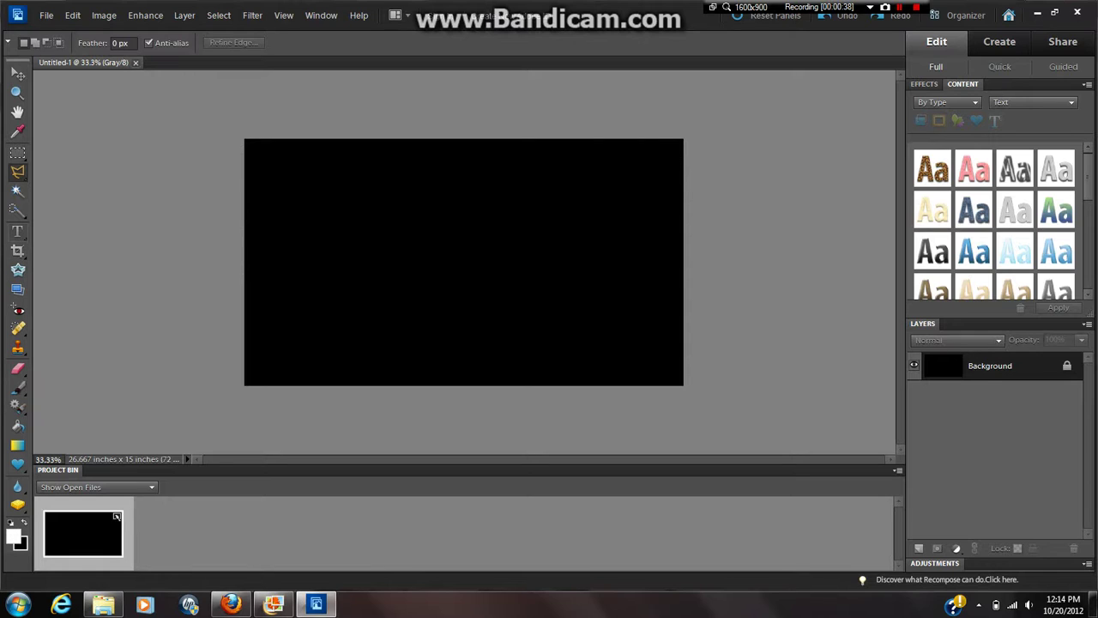
# Type white NATE in Impact 500 pt across the canvas centre, then simplify the layer.
pyautogui.press('t')
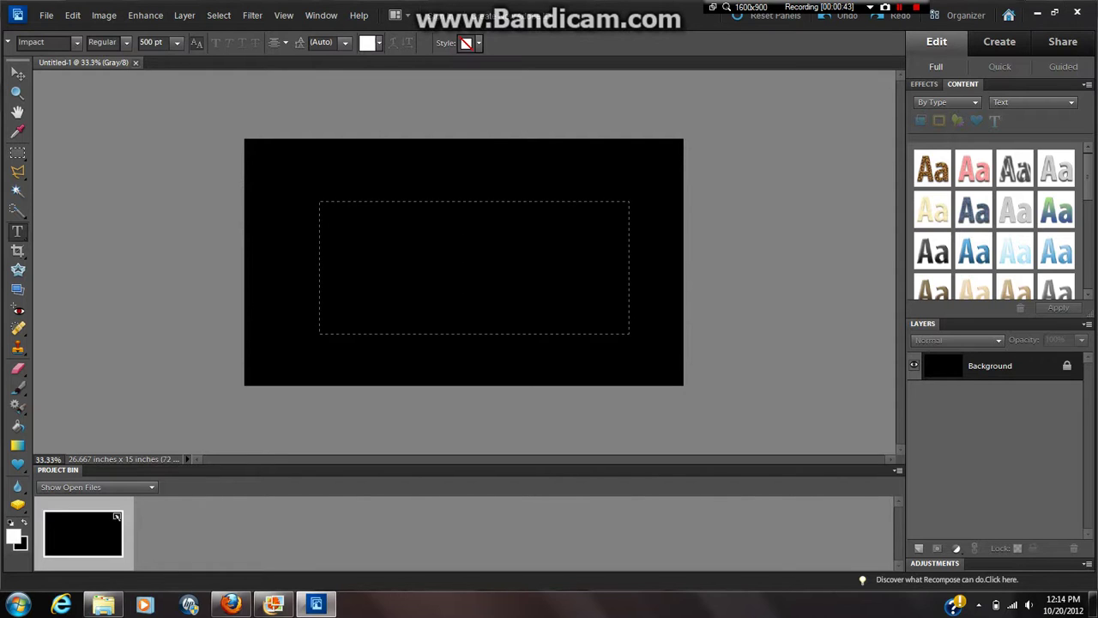
pyautogui.moveTo(523, 321); pyautogui.dragTo(630, 334)
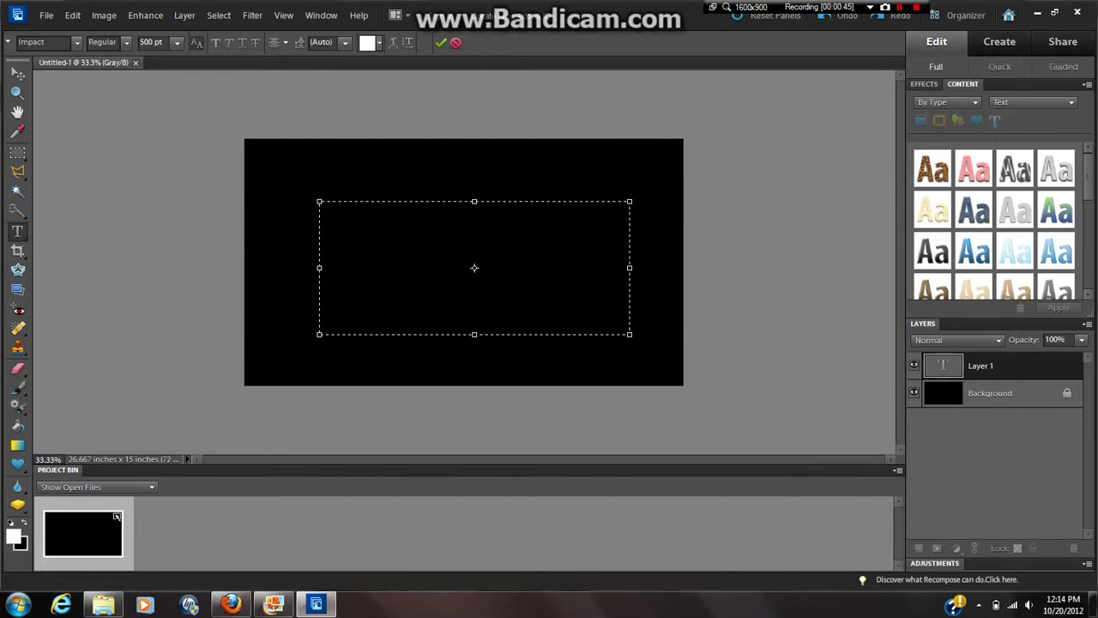
pyautogui.write('Na')
pyautogui.press('BackSpace')
pyautogui.write('A')
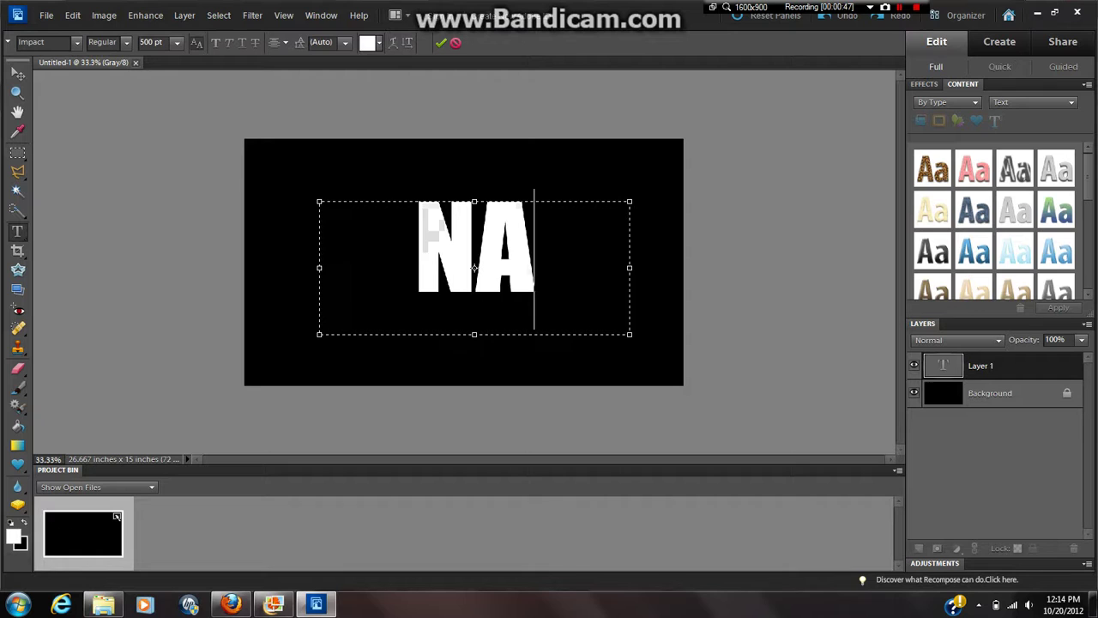
pyautogui.write('TE')
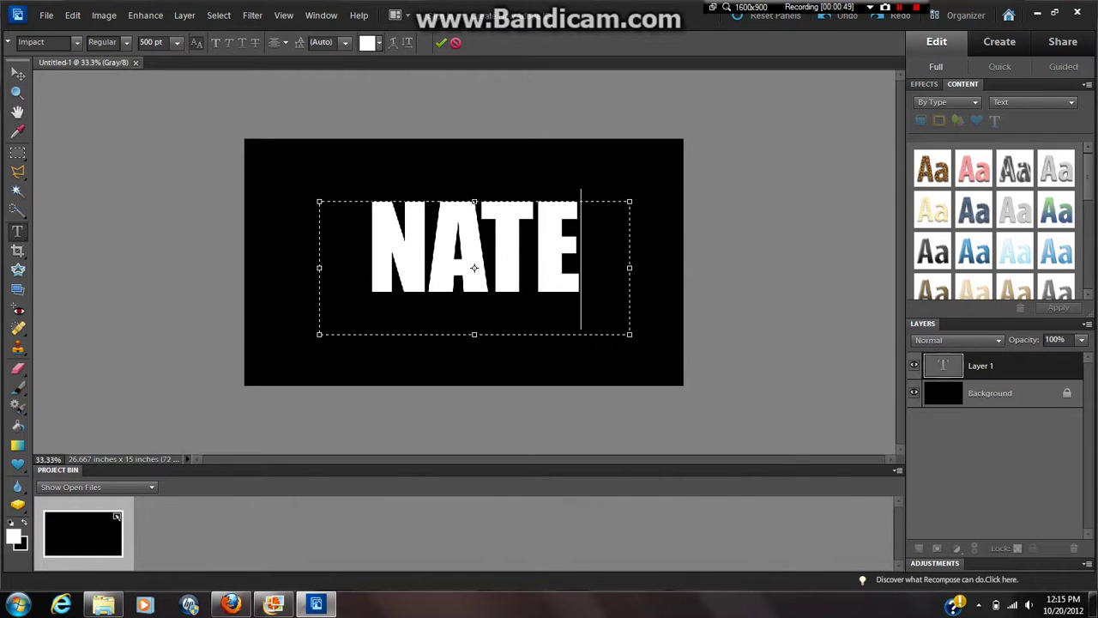
pyautogui.click(275, 42)
pyautogui.click(318, 70)
pyautogui.click(440, 42)
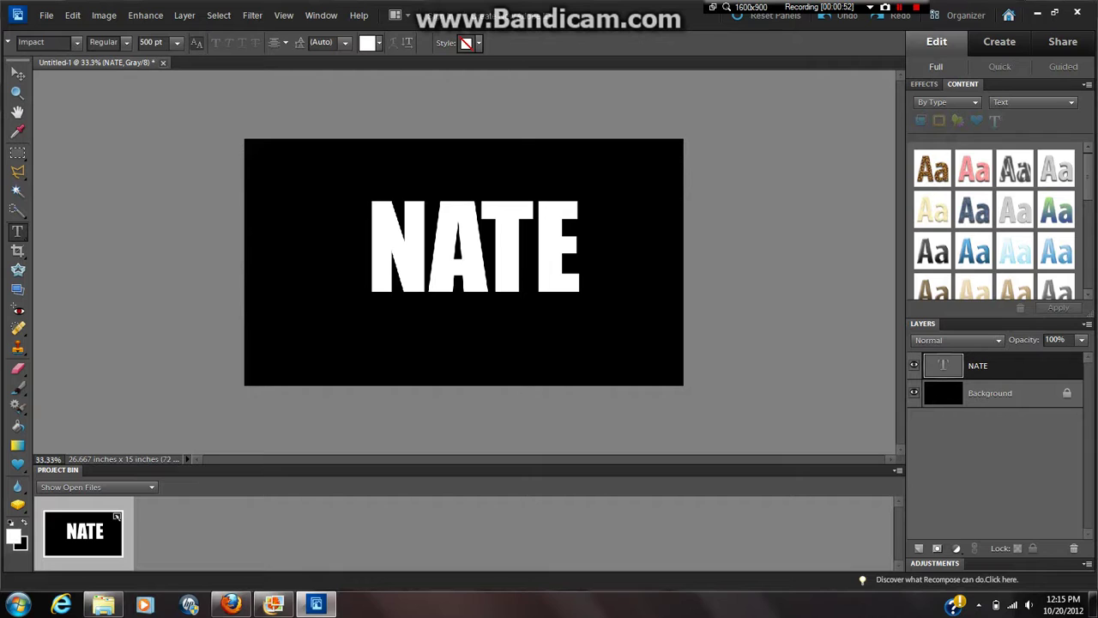
pyautogui.rightClick(1008, 363)
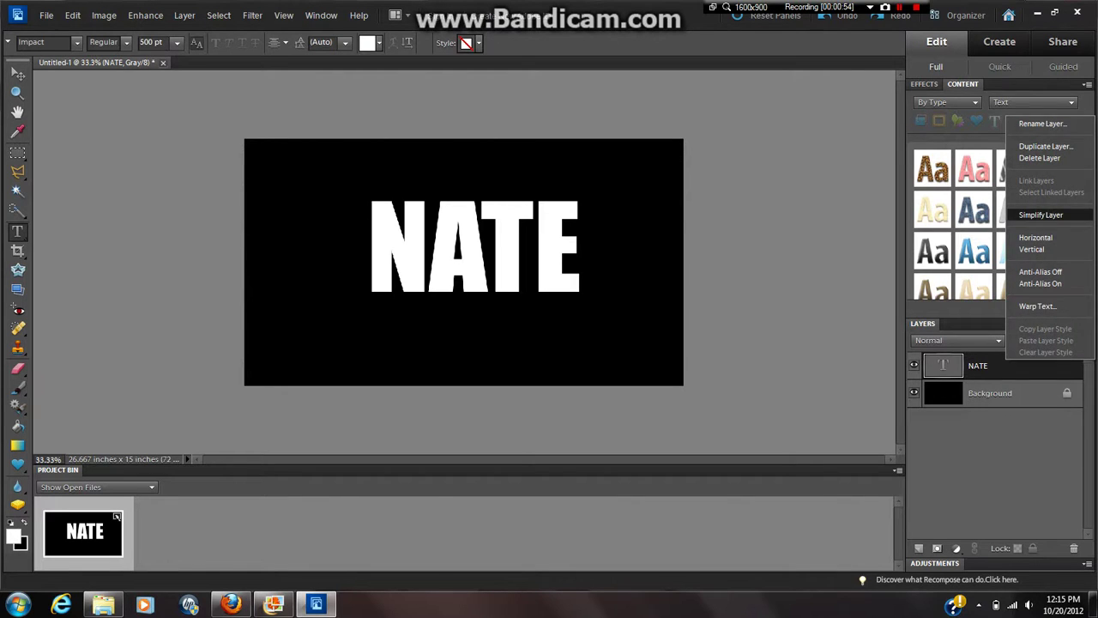
pyautogui.click(1041, 215)
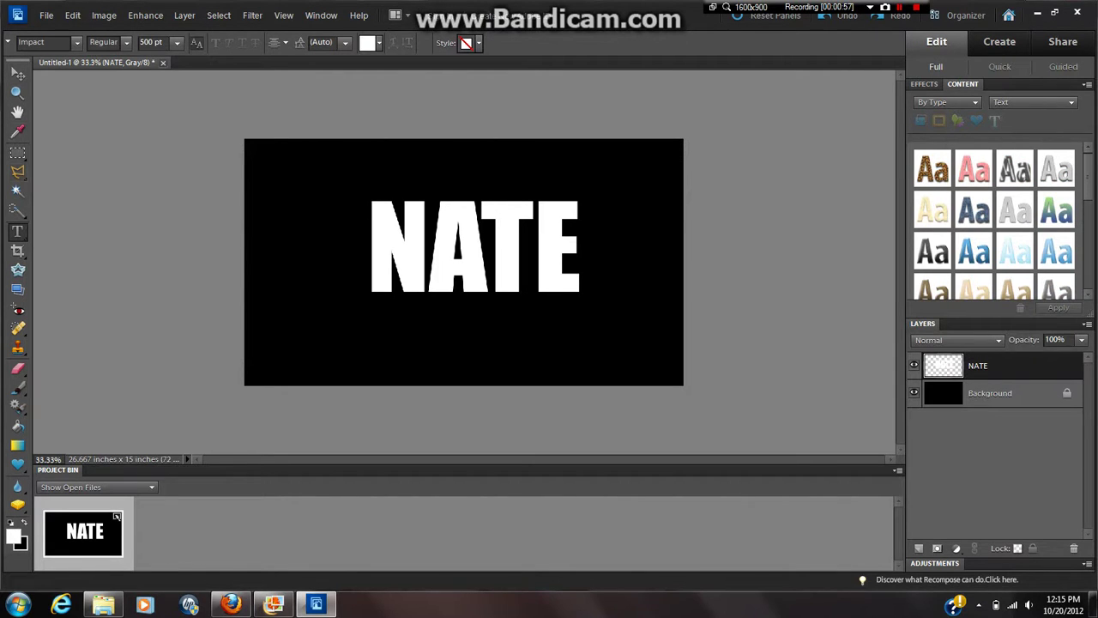
# Cut a polygonal shard from the N's top-left corner and shift it up-left.
pyautogui.press('l')
pyautogui.click(17, 172)
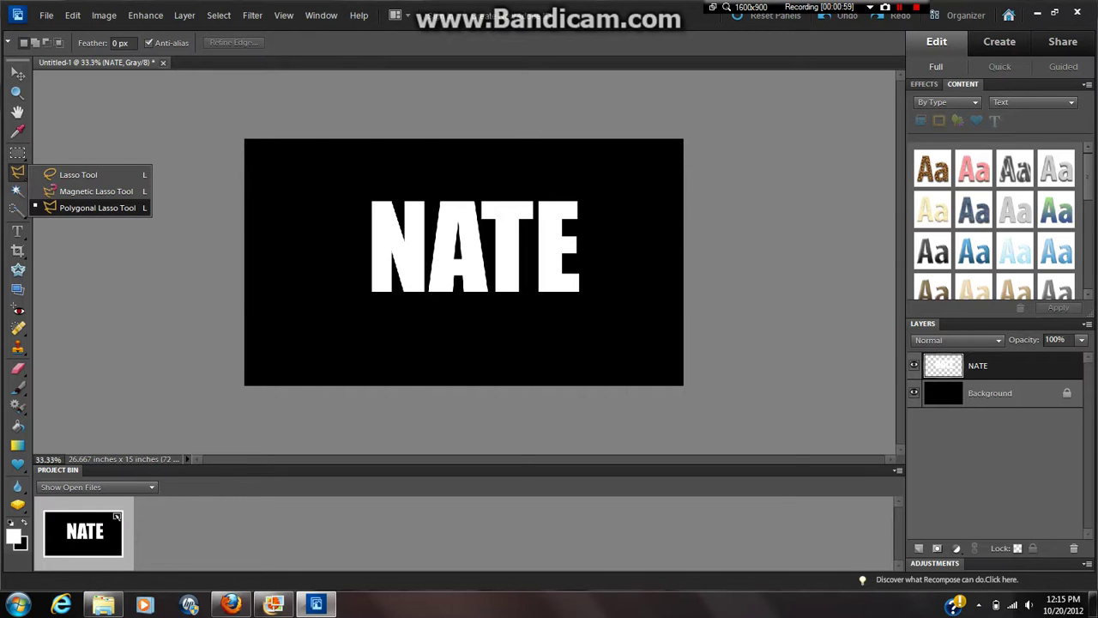
pyautogui.click(97, 207)
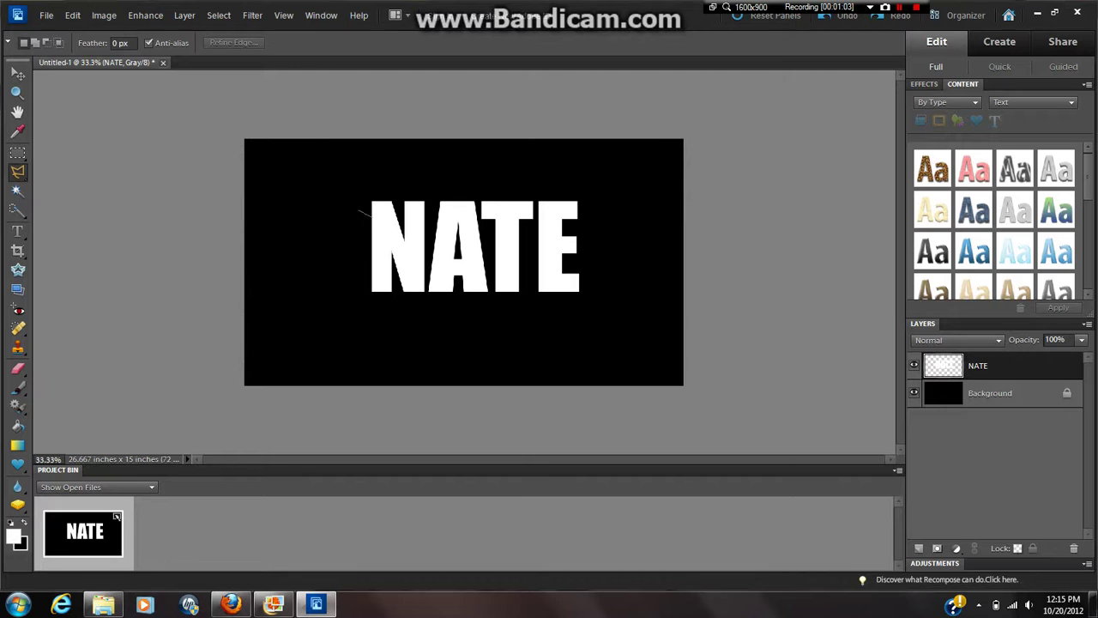
pyautogui.click(392, 223)
pyautogui.click(375, 196)
pyautogui.click(361, 208)
pyautogui.press('v')
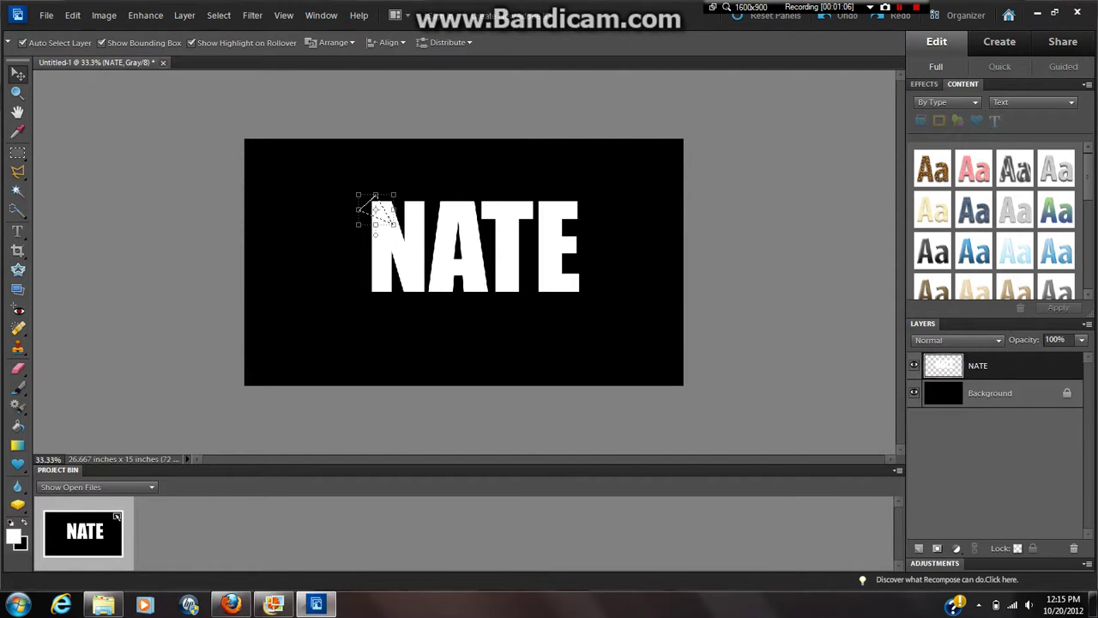
pyautogui.moveTo(377, 210); pyautogui.dragTo(368, 200)
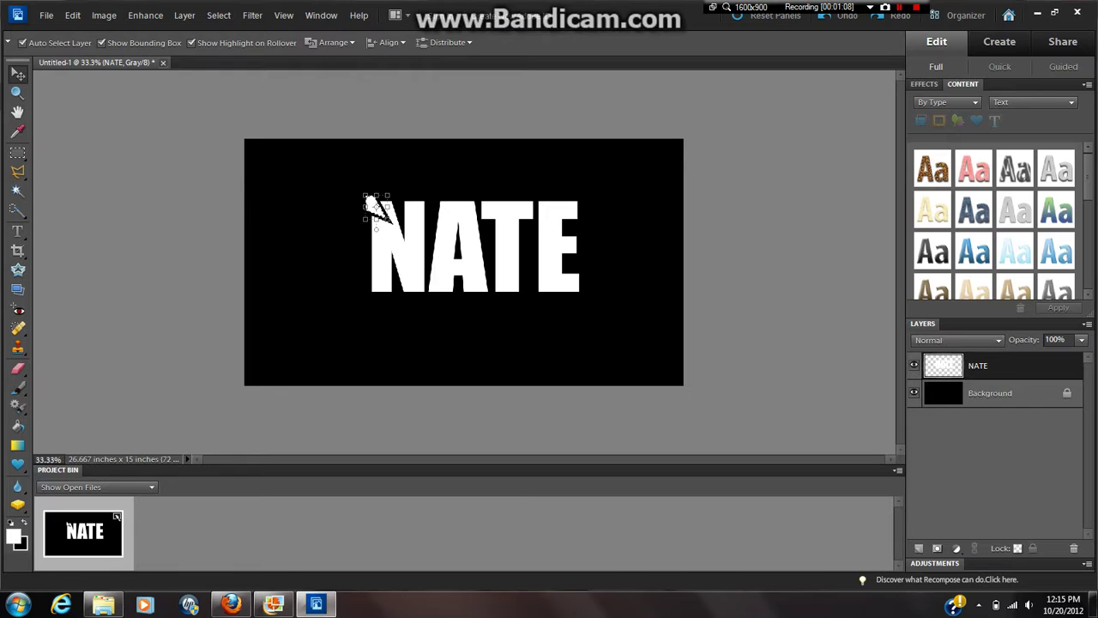
# Cut more shards from the N's top and left side and nudge them apart.
pyautogui.click(17, 171)
pyautogui.click(77, 209)
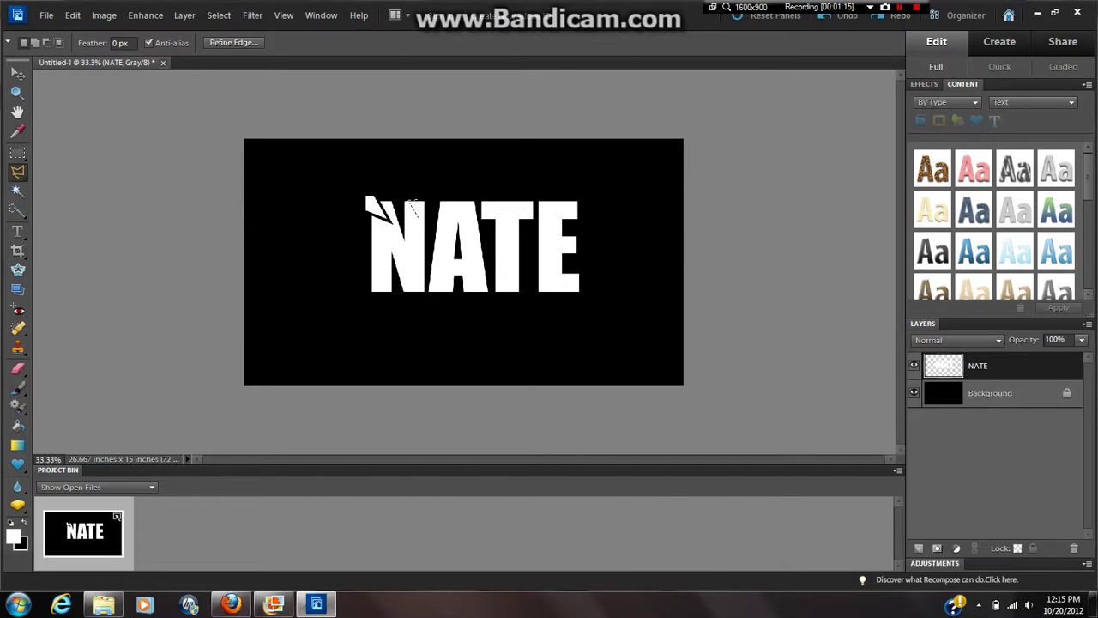
pyautogui.press('v')
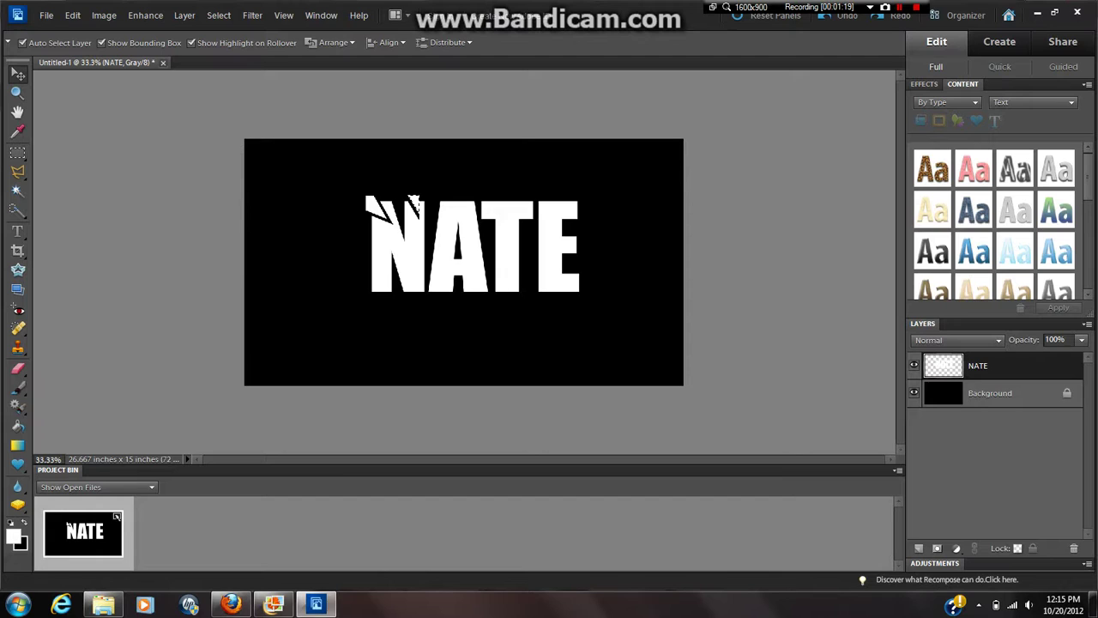
pyautogui.click(413, 206)
pyautogui.press('l')
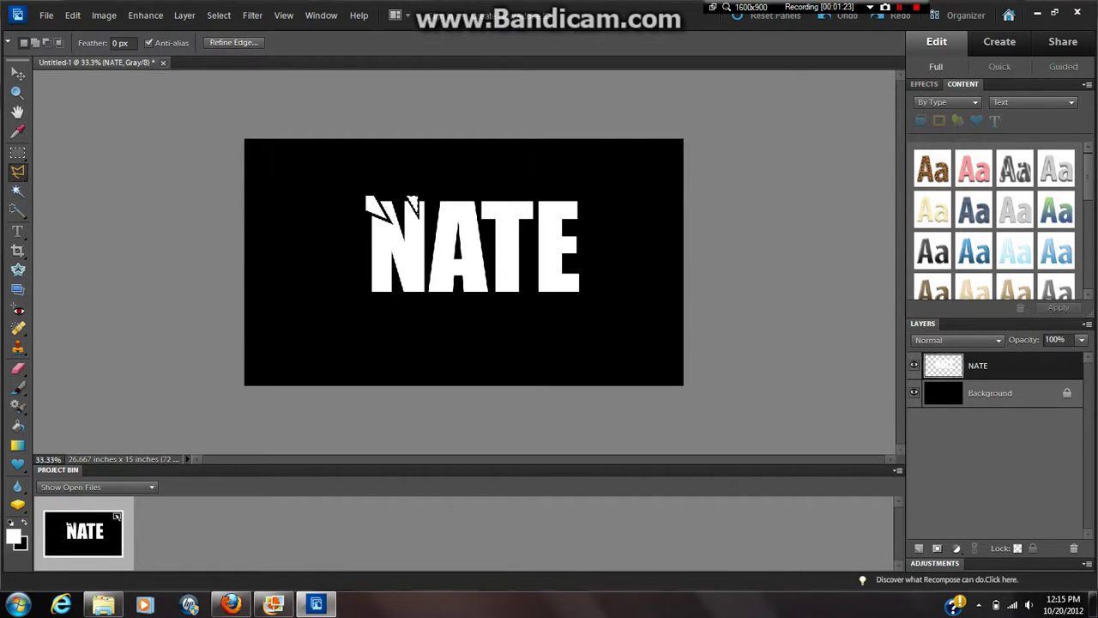
pyautogui.click(367, 232)
pyautogui.doubleClick(364, 237)
pyautogui.press('v')
pyautogui.moveTo(378, 242); pyautogui.dragTo(374, 237)
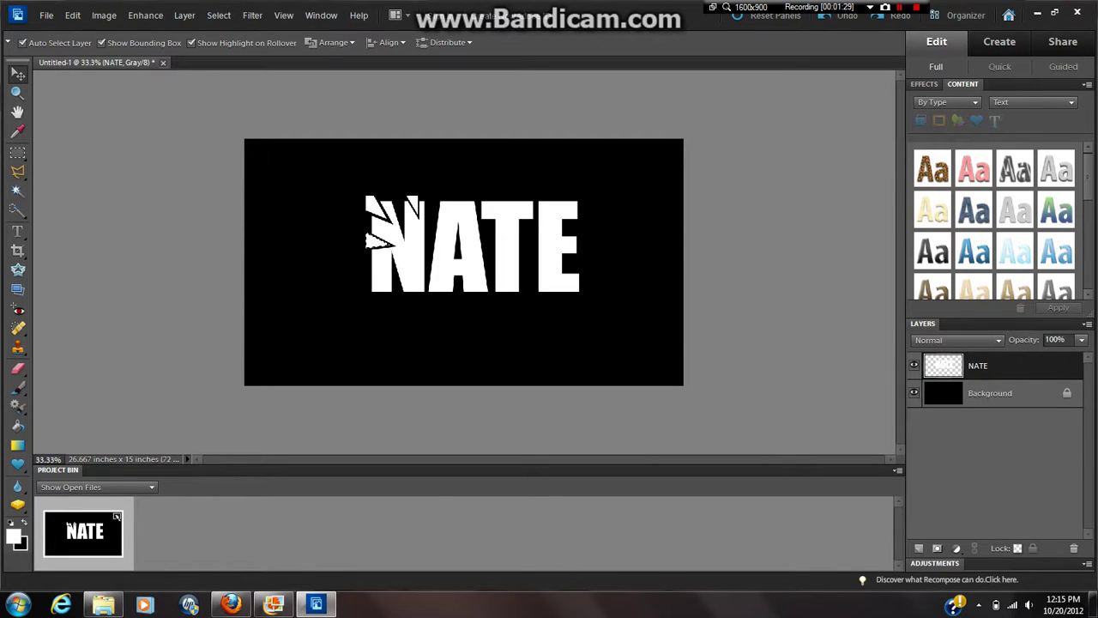
pyautogui.press('l')
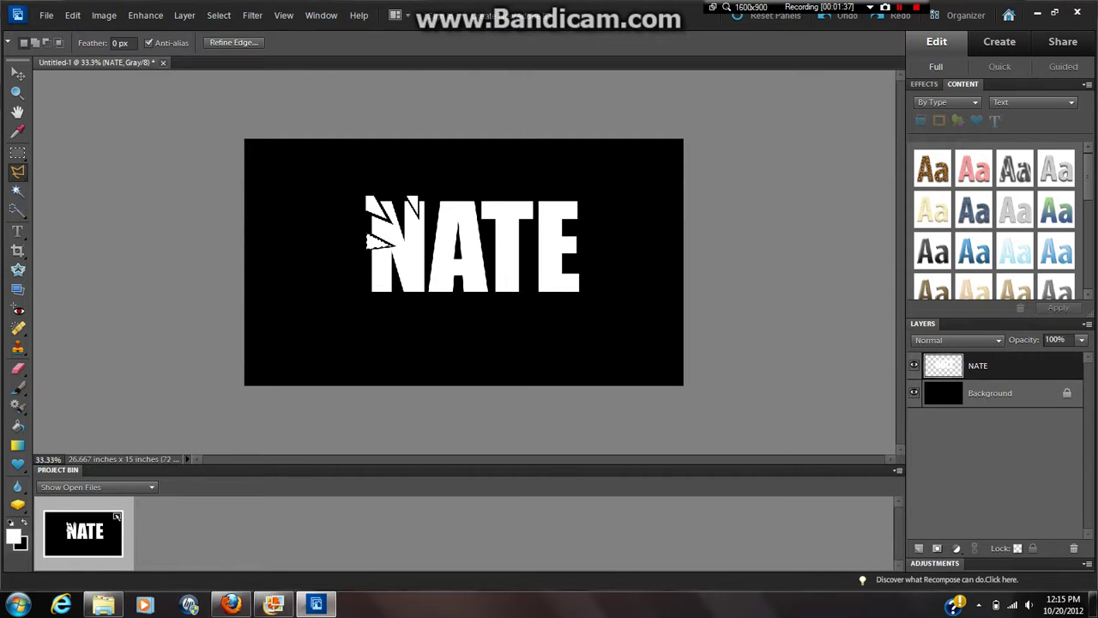
# Cut a small triangular shard at the N's lower left, nudge it left, and deselect.
pyautogui.click(368, 271)
pyautogui.click(387, 298)
pyautogui.doubleClick(362, 296)
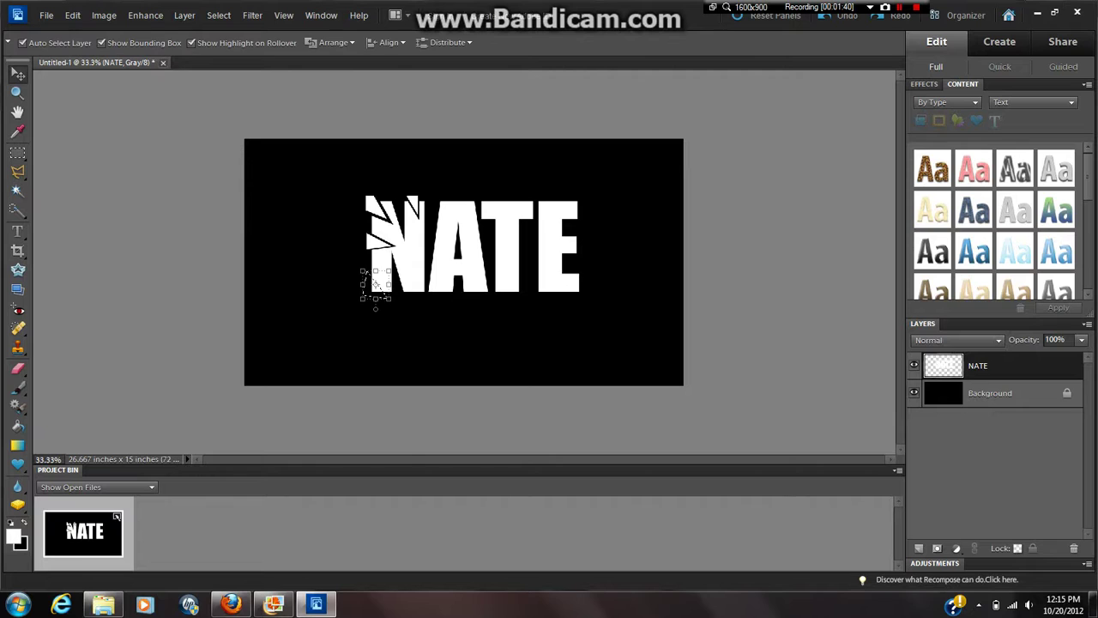
pyautogui.press('v')
pyautogui.moveTo(375, 285); pyautogui.dragTo(370, 283)
pyautogui.hotkey('ctrl', 'd')
pyautogui.press('l')
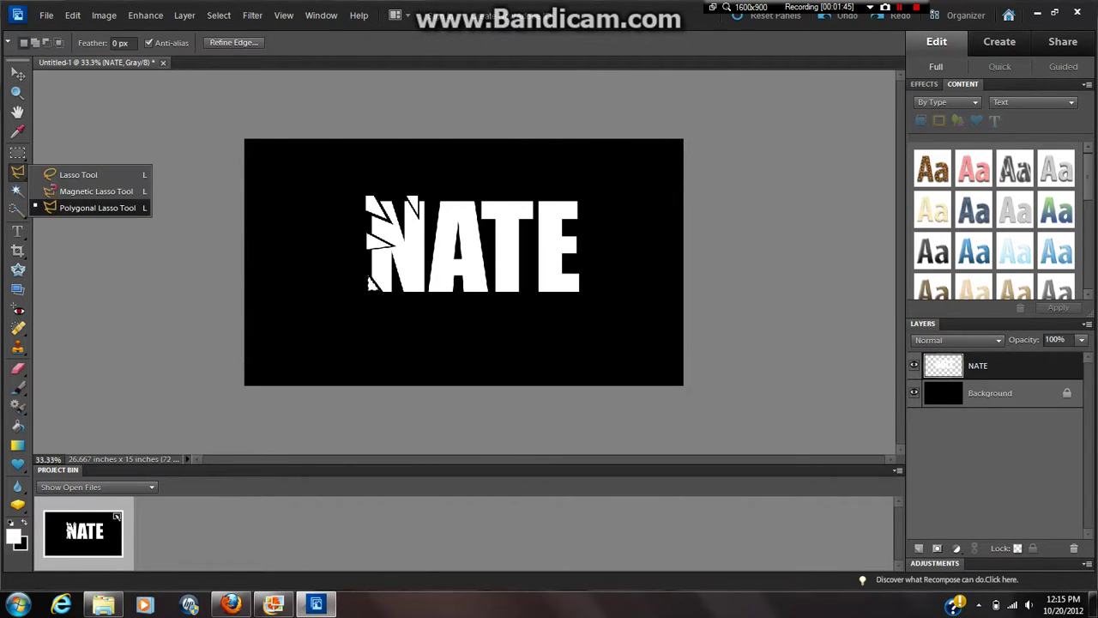
# Cut and move another shard from the middle of the N.
pyautogui.click(395, 260)
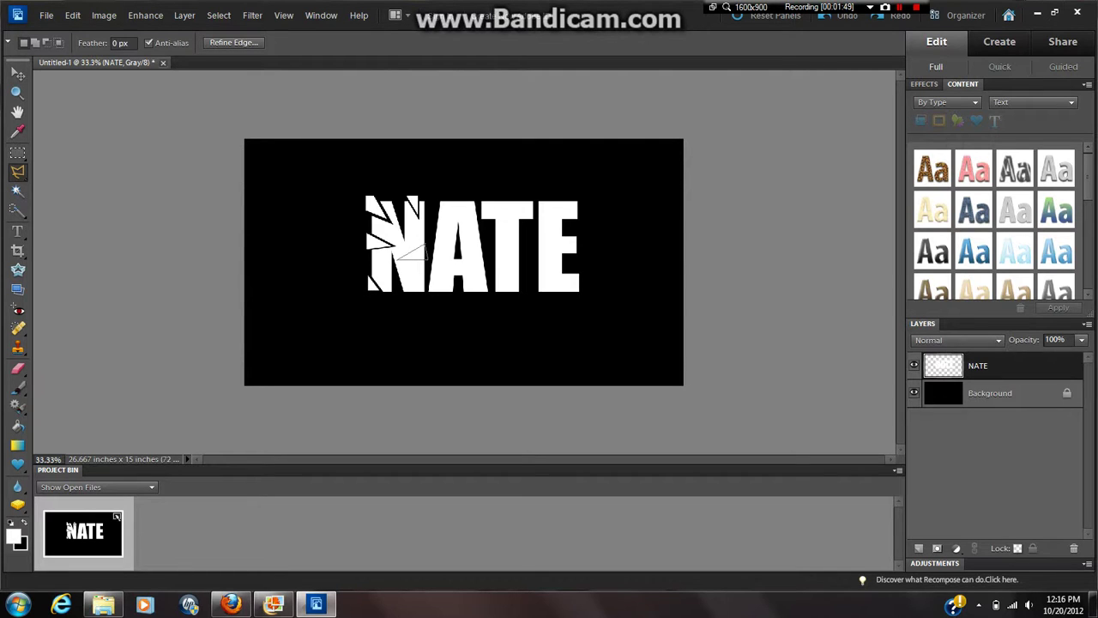
pyautogui.press('v')
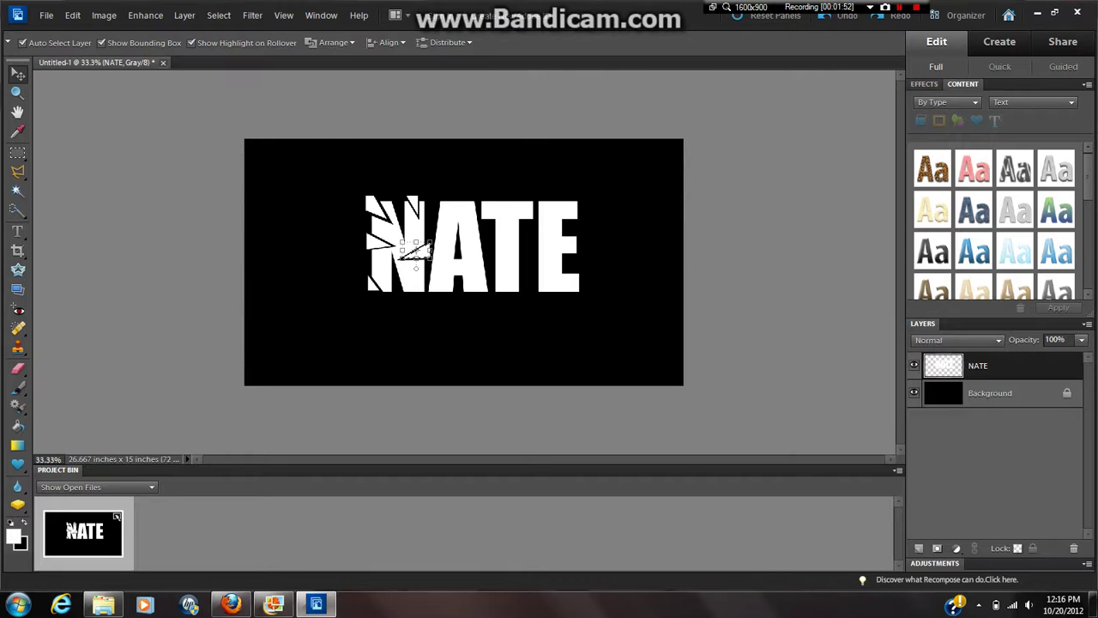
pyautogui.moveTo(17, 171); pyautogui.dragTo(86, 210)
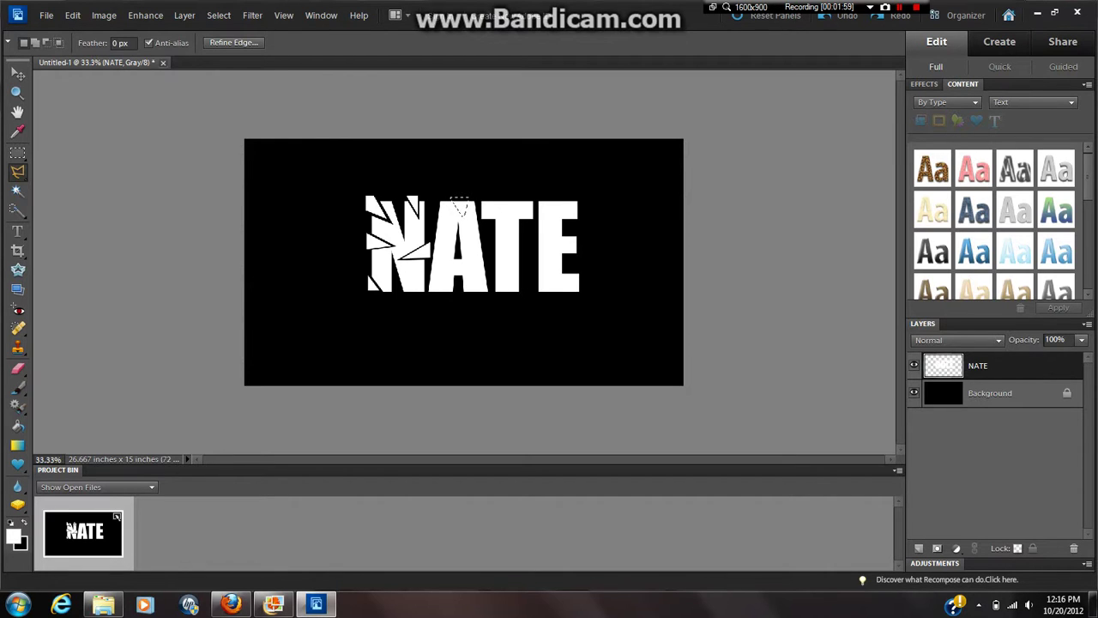
pyautogui.press('v')
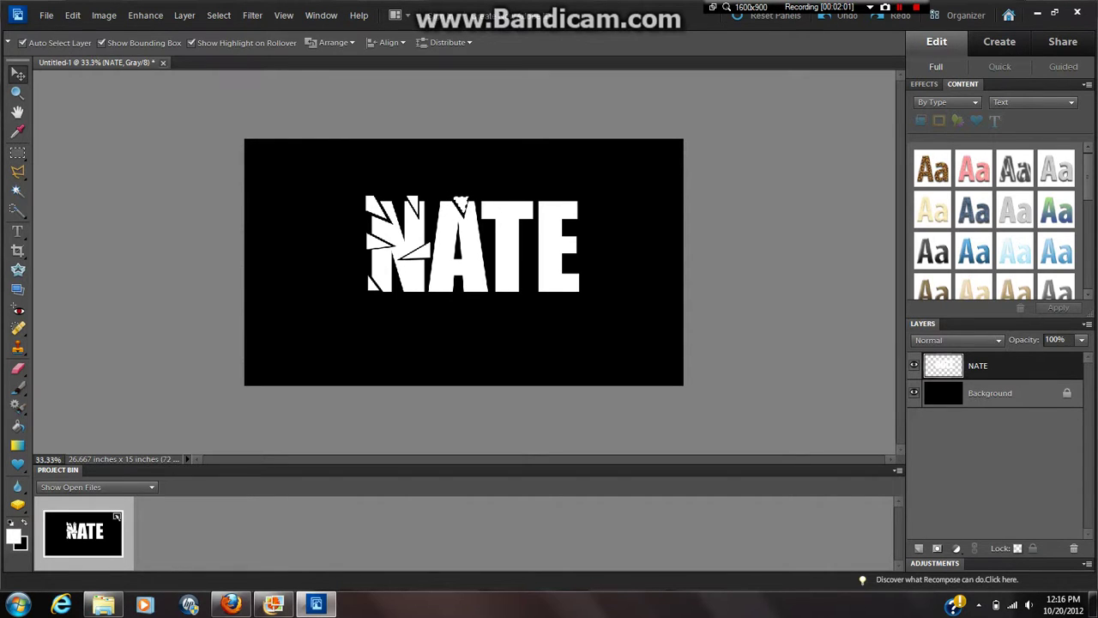
pyautogui.press('l')
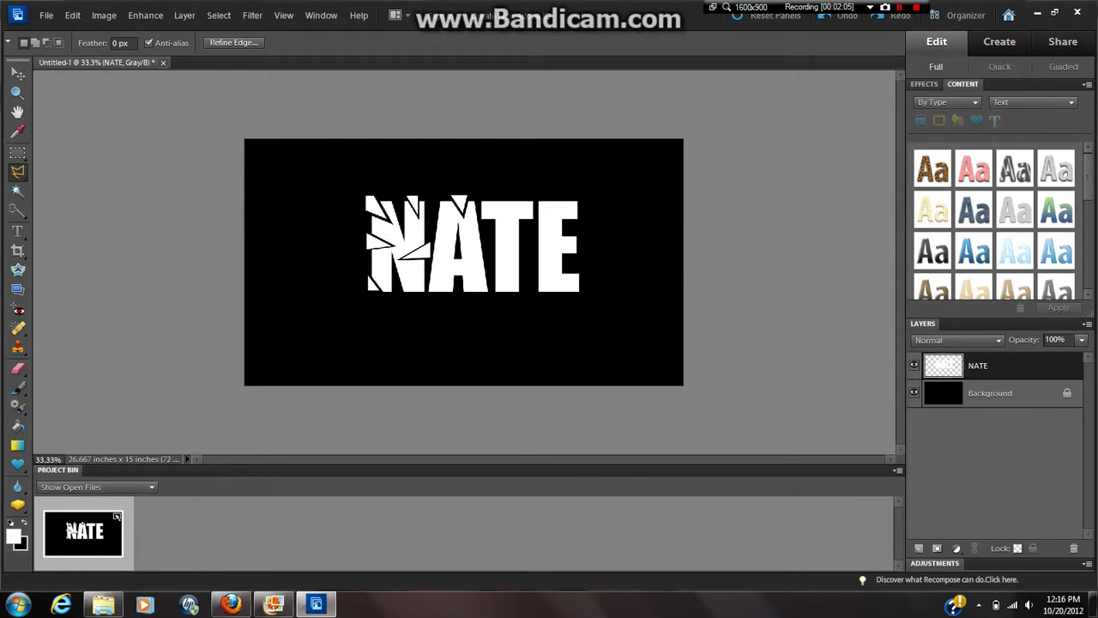
# Cut a fragment from the A's top and pull it slightly up-left.
pyautogui.click(429, 222)
pyautogui.click(430, 221)
pyautogui.press('v')
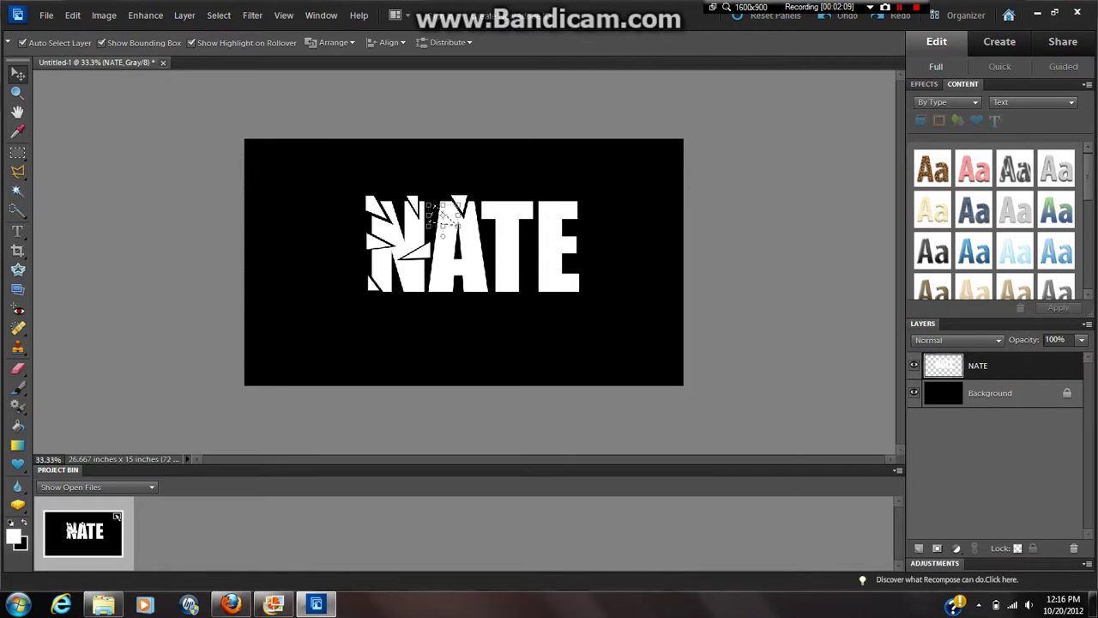
pyautogui.moveTo(442, 212); pyautogui.dragTo(434, 209)
# Cut a triangular piece from the A's lower part, nudge it out, and deselect.
pyautogui.click(17, 171)
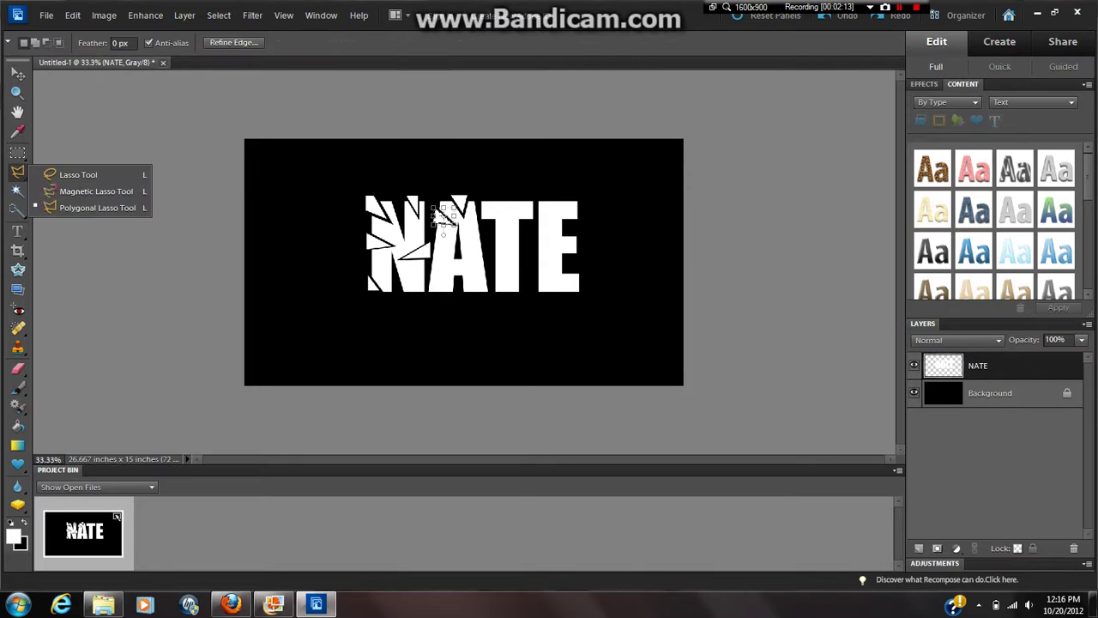
pyautogui.click(97, 208)
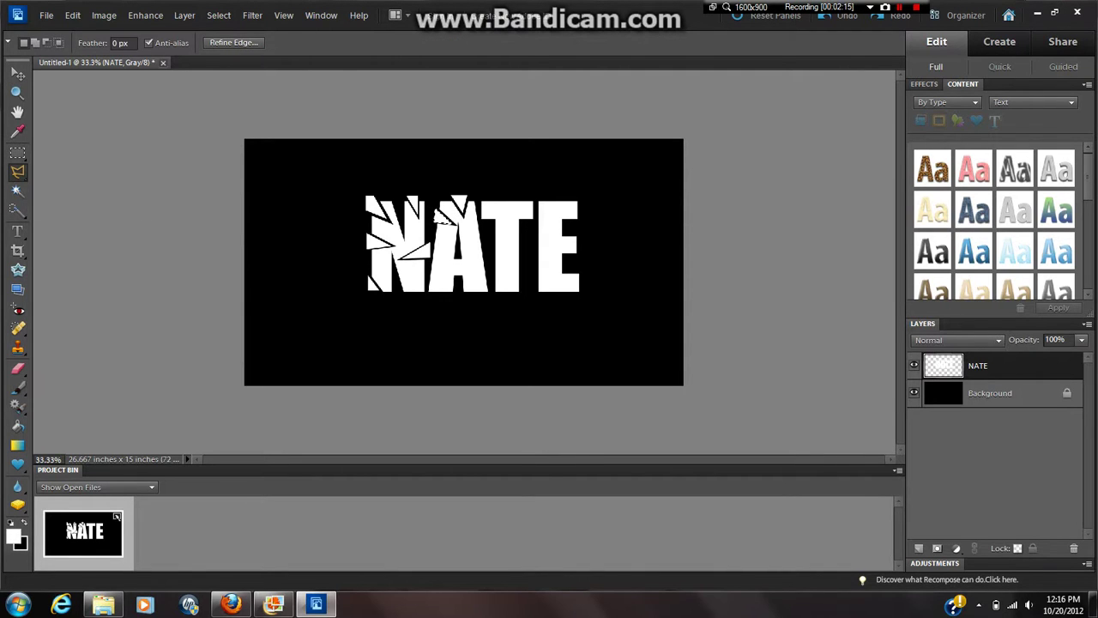
pyautogui.click(458, 294)
pyautogui.click(423, 294)
pyautogui.click(439, 273)
pyautogui.press('v')
pyautogui.moveTo(437, 283); pyautogui.dragTo(433, 285)
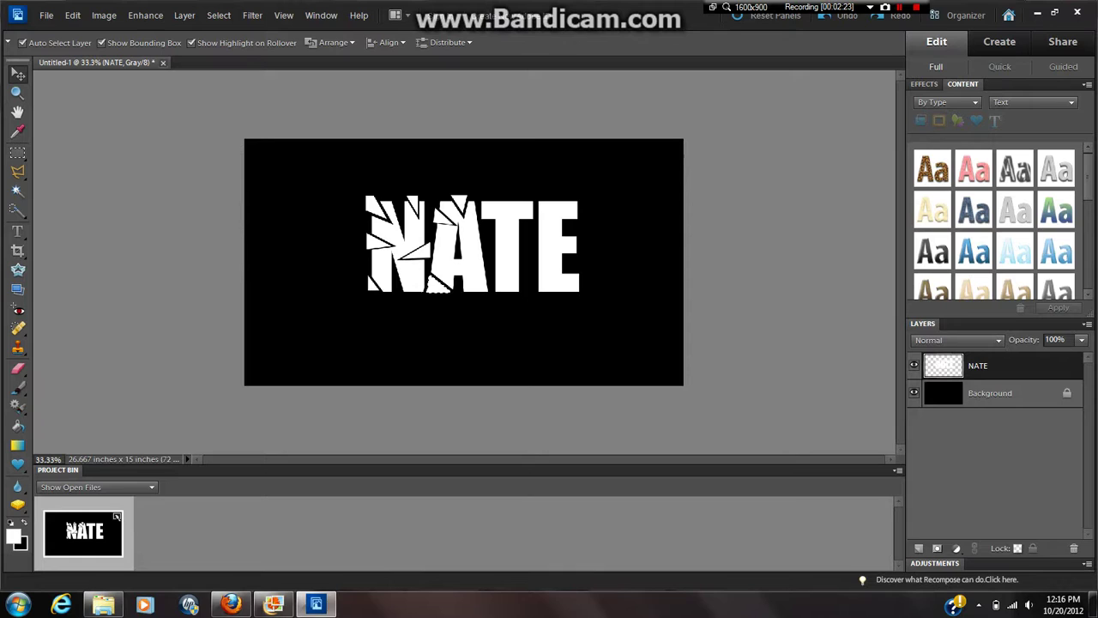
pyautogui.moveTo(433, 285); pyautogui.dragTo(434, 283)
pyautogui.click(17, 171)
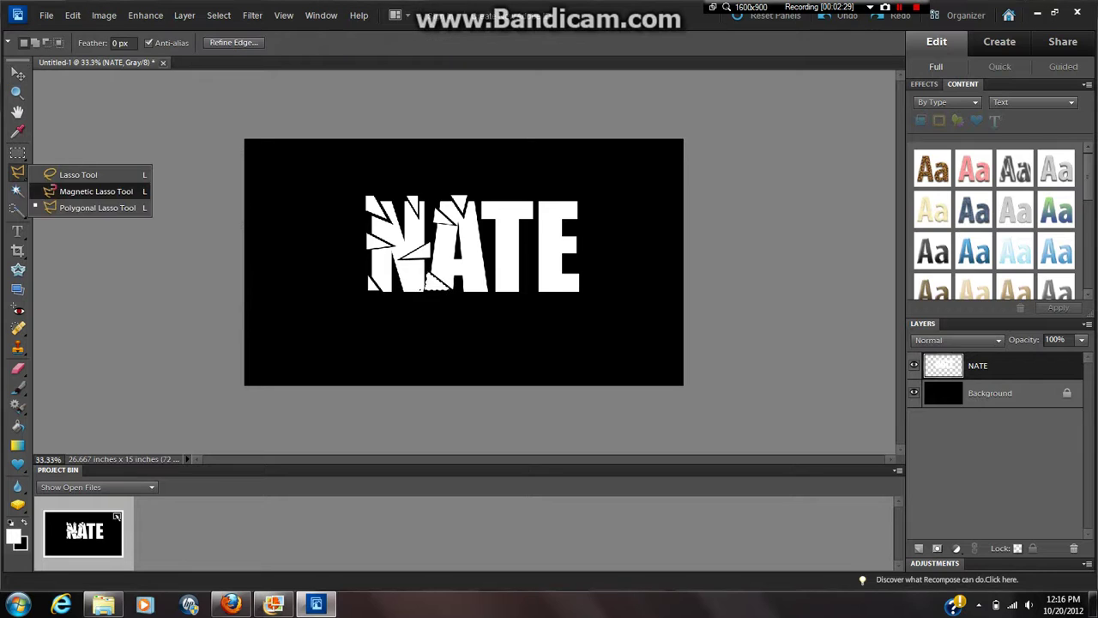
pyautogui.click(77, 209)
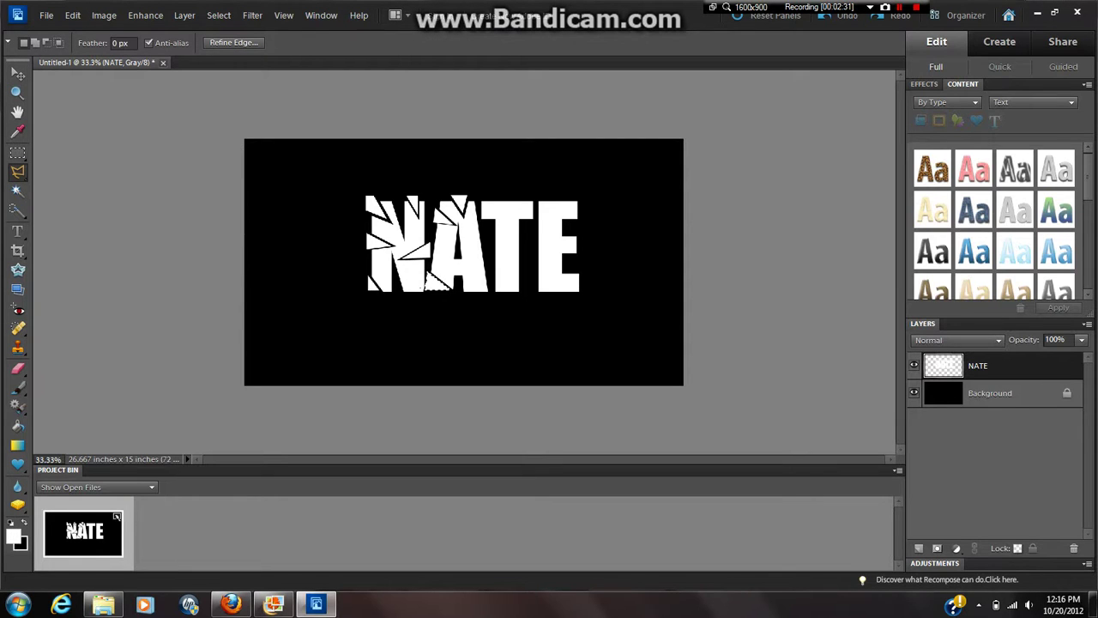
pyautogui.hotkey('ctrl', 'd')
# Cut another triangle from the A's right leg and shift it down-right.
pyautogui.click(480, 237)
pyautogui.click(469, 261)
pyautogui.click(480, 237)
pyautogui.press('v')
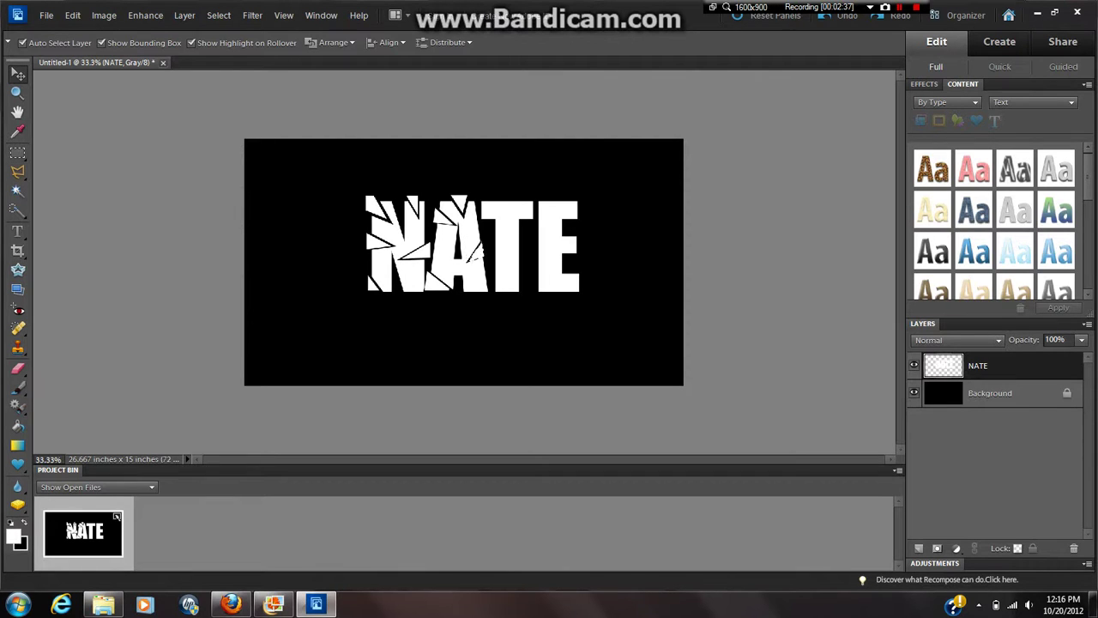
pyautogui.moveTo(477, 249); pyautogui.dragTo(480, 256)
pyautogui.click(17, 172)
pyautogui.click(94, 207)
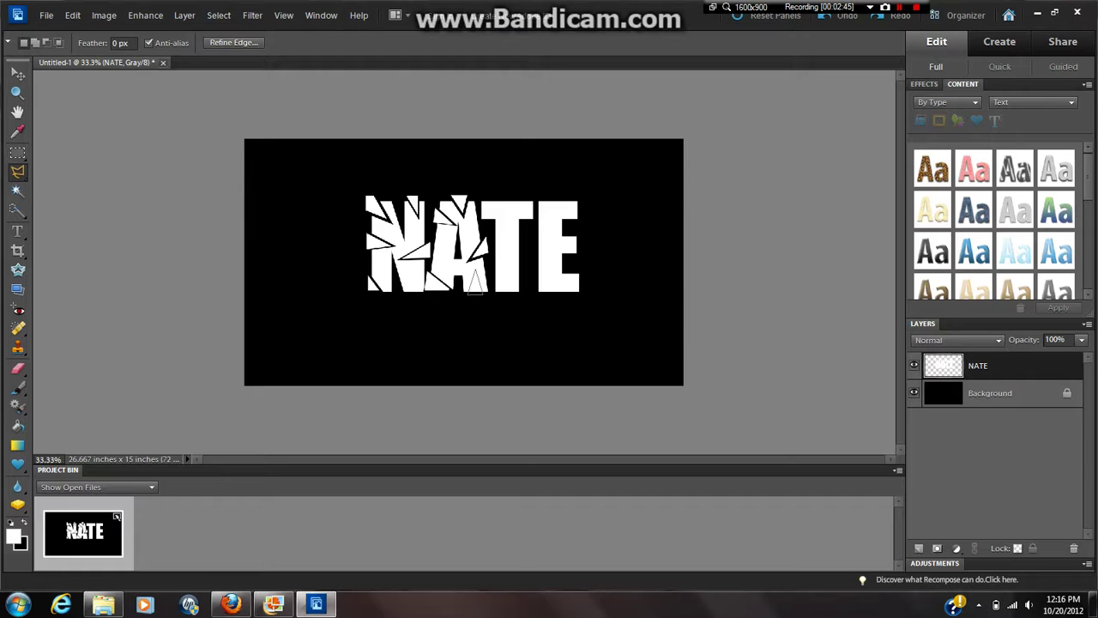
pyautogui.press('v')
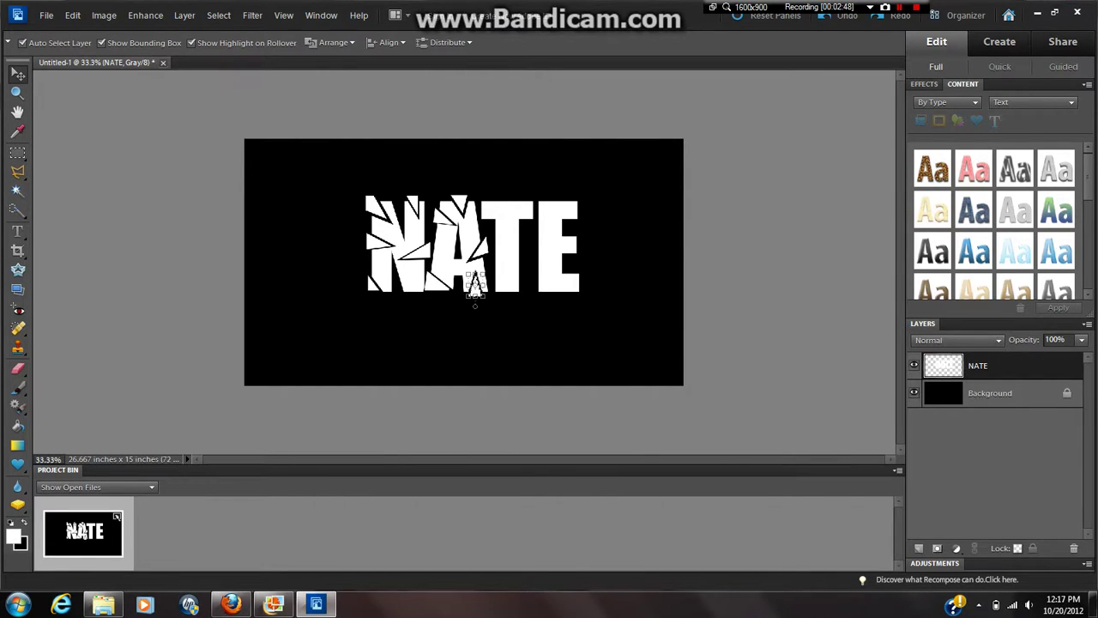
pyautogui.press('l')
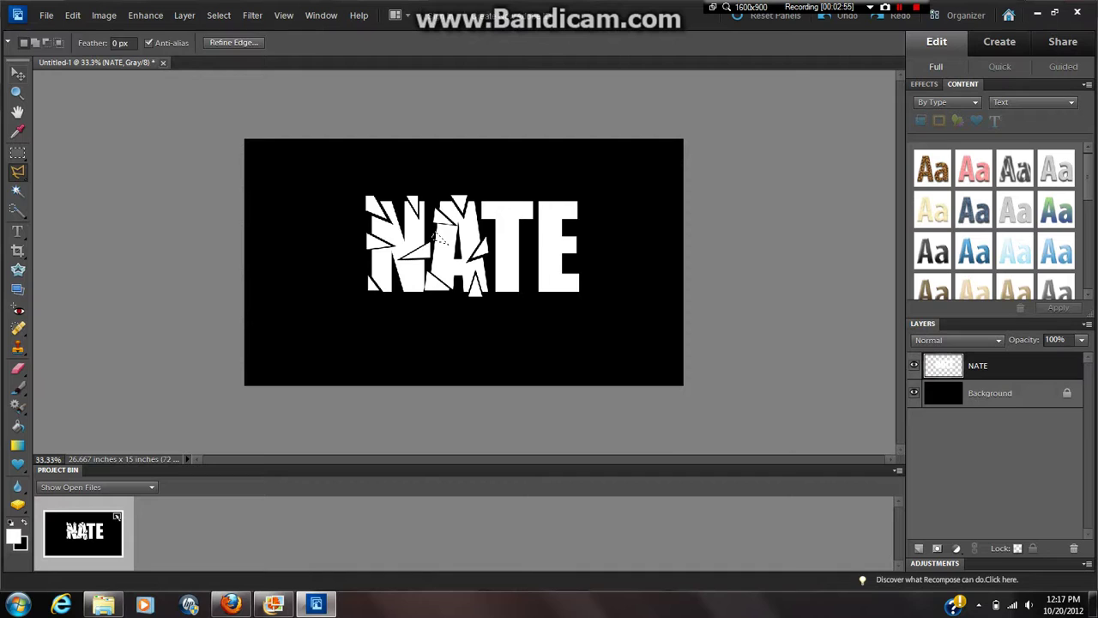
pyautogui.press('v')
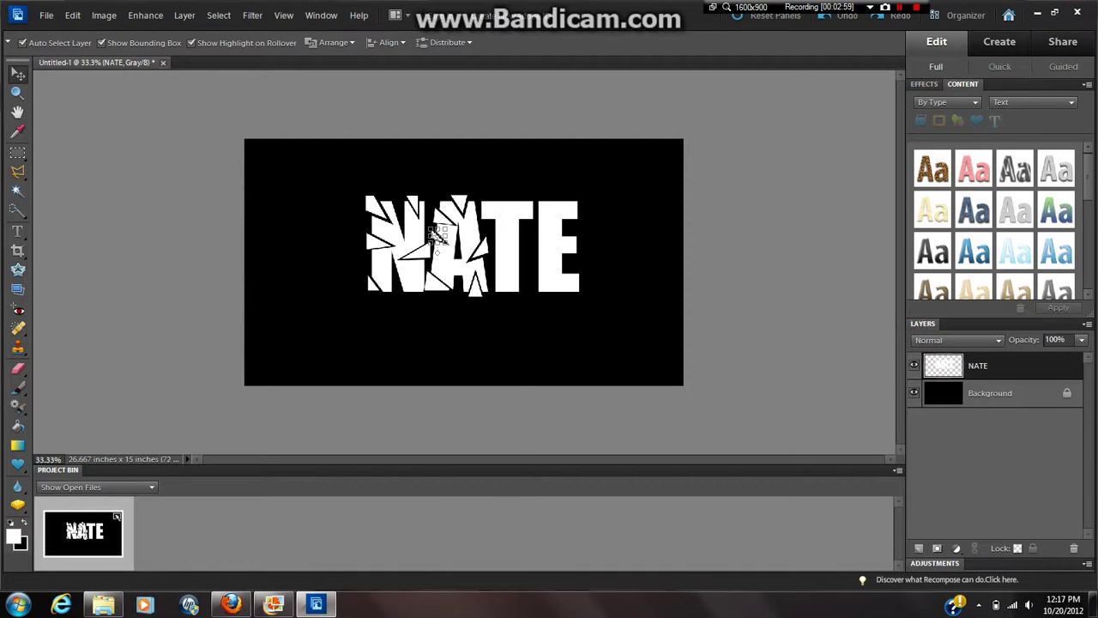
# Finish cracking the T and E into shards, then make the Background layer active.
pyautogui.press('l')
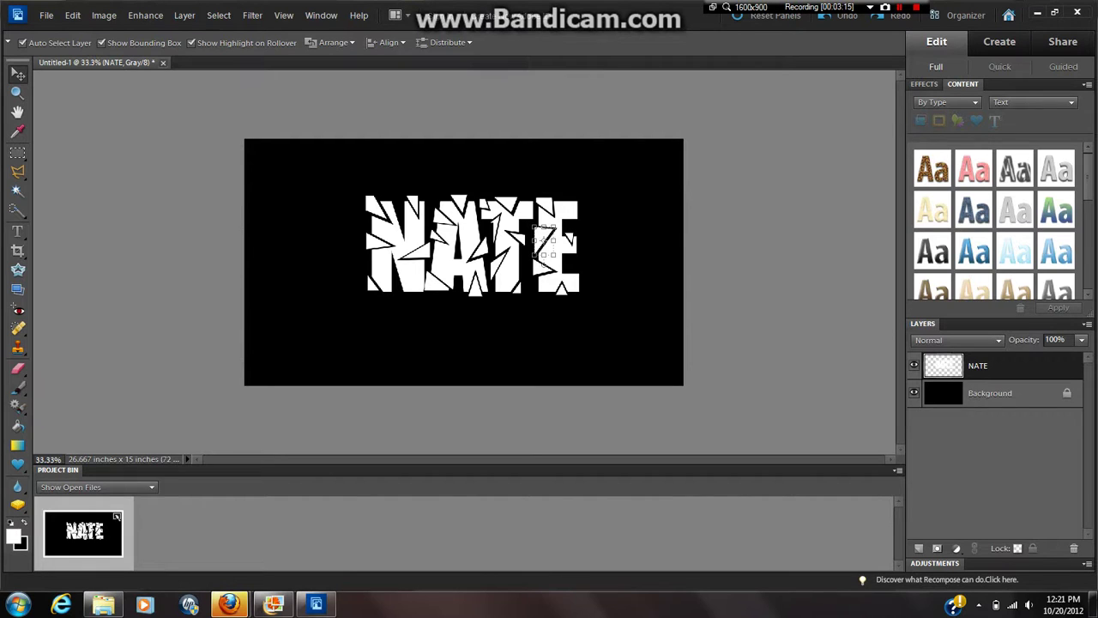
pyautogui.hotkey('alt', '[')
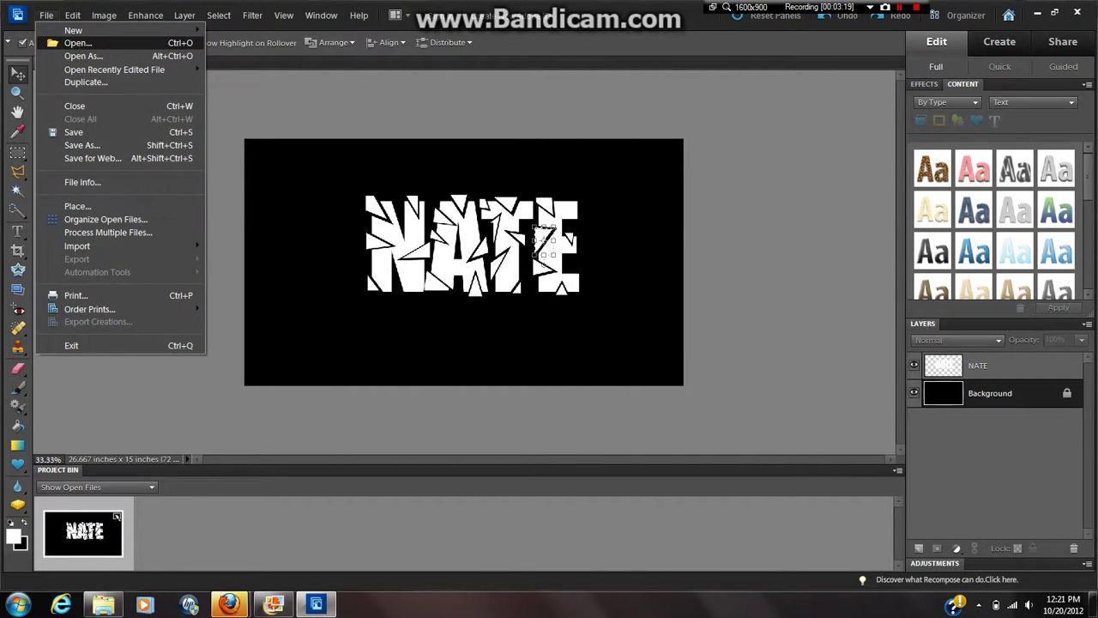
# Open the scratched_metal_texture image.
pyautogui.click(77, 42)
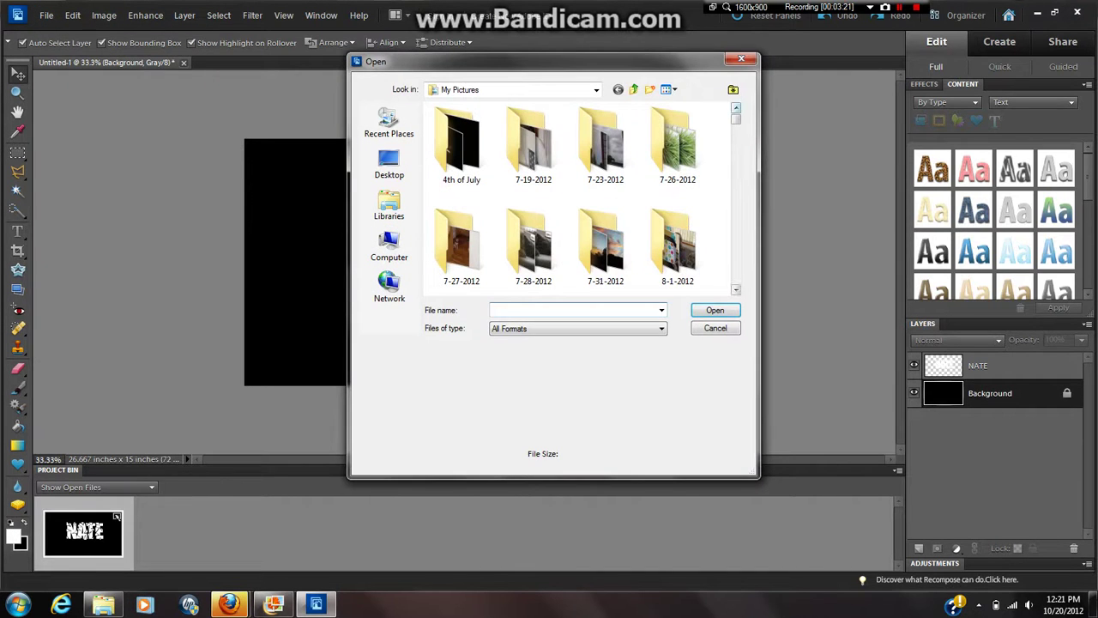
pyautogui.moveTo(736, 117); pyautogui.dragTo(735, 272)
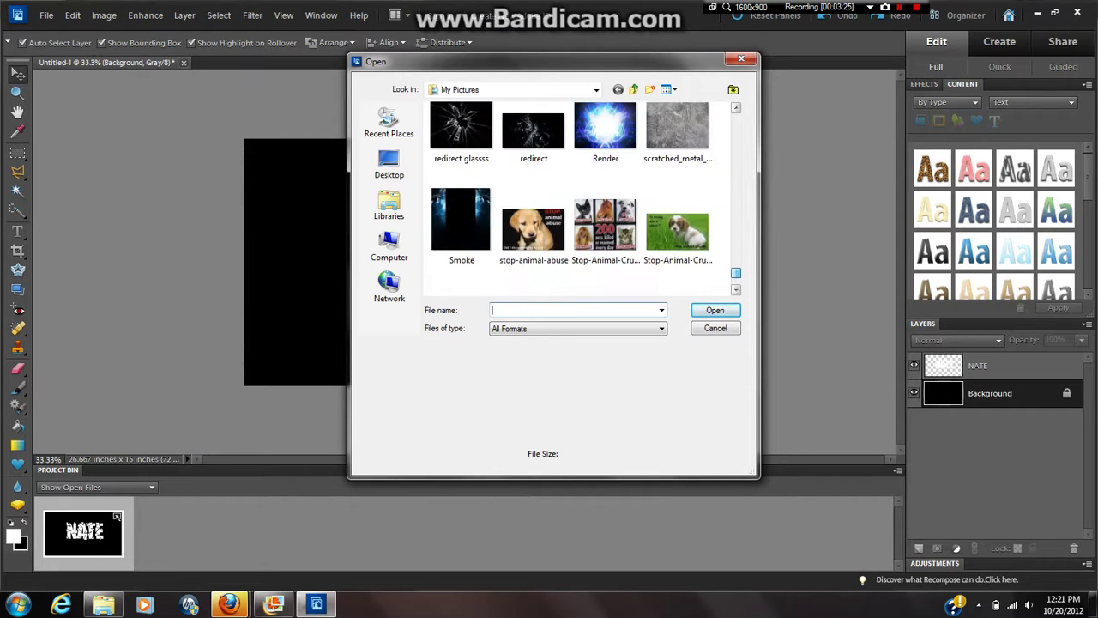
pyautogui.scroll(1, 600, 206)
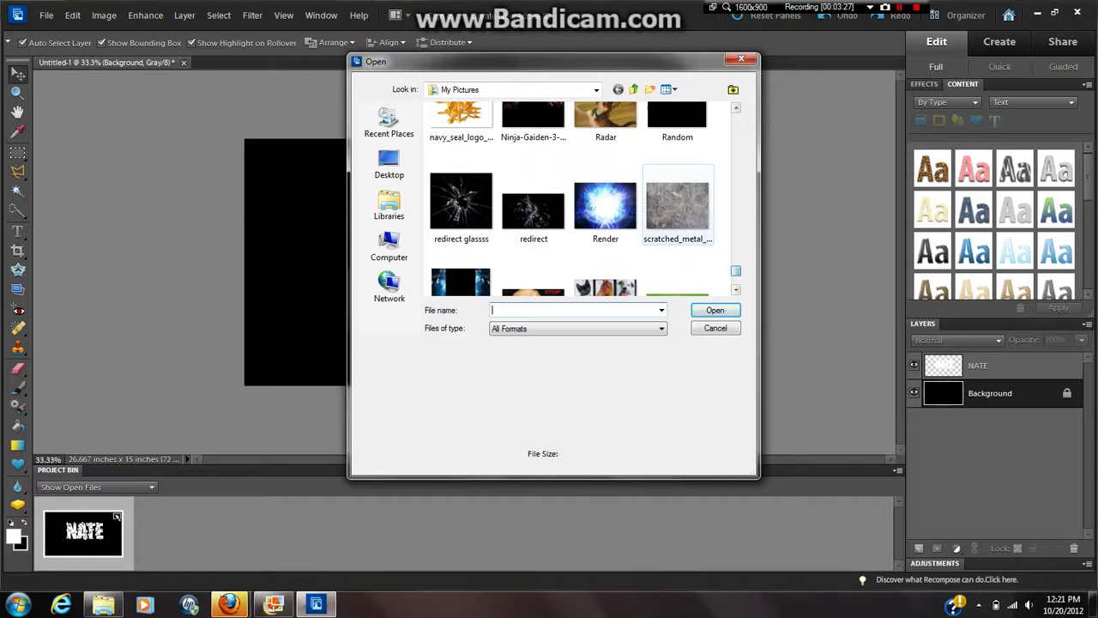
pyautogui.doubleClick(677, 227)
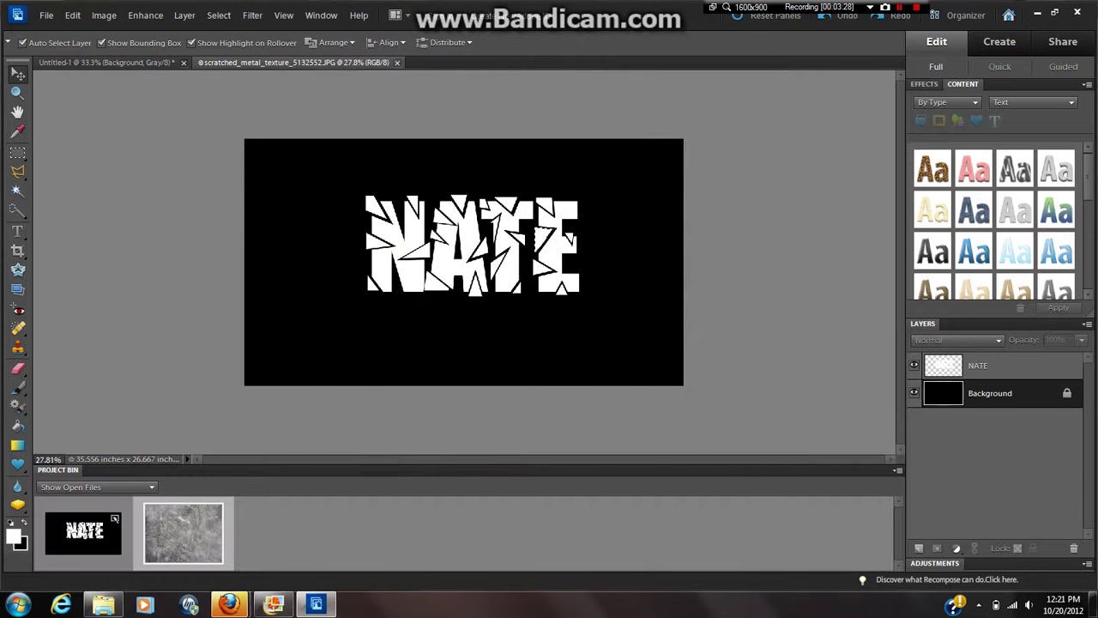
# Open the glow-t1 image as another document.
pyautogui.click(73, 14)
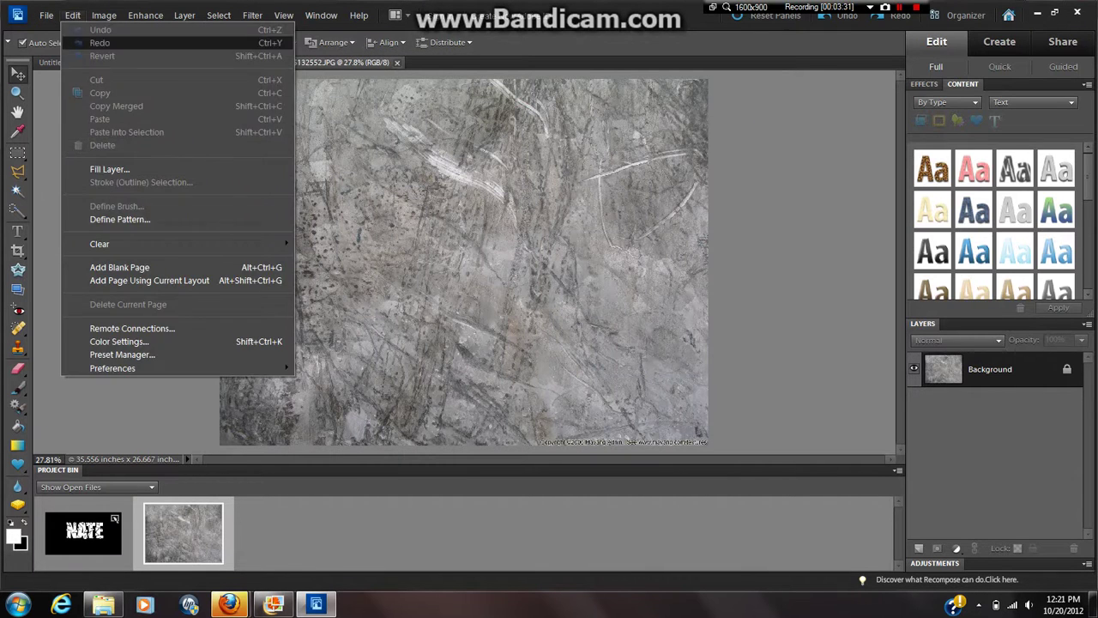
pyautogui.click(77, 42)
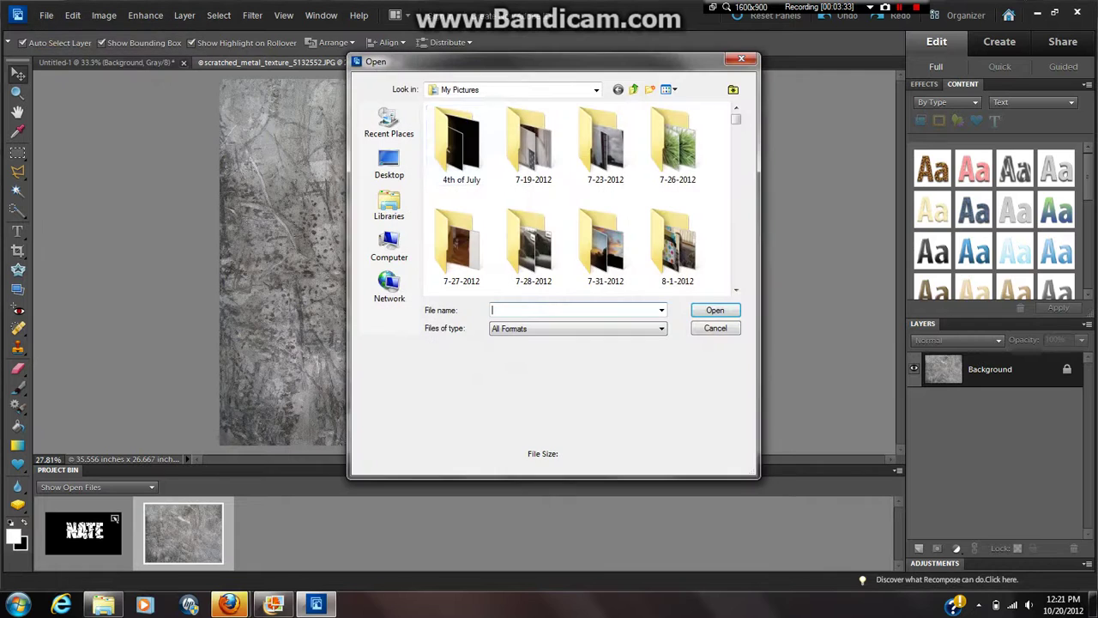
pyautogui.scroll(-3, 579, 198)
pyautogui.scroll(-3, 580, 197)
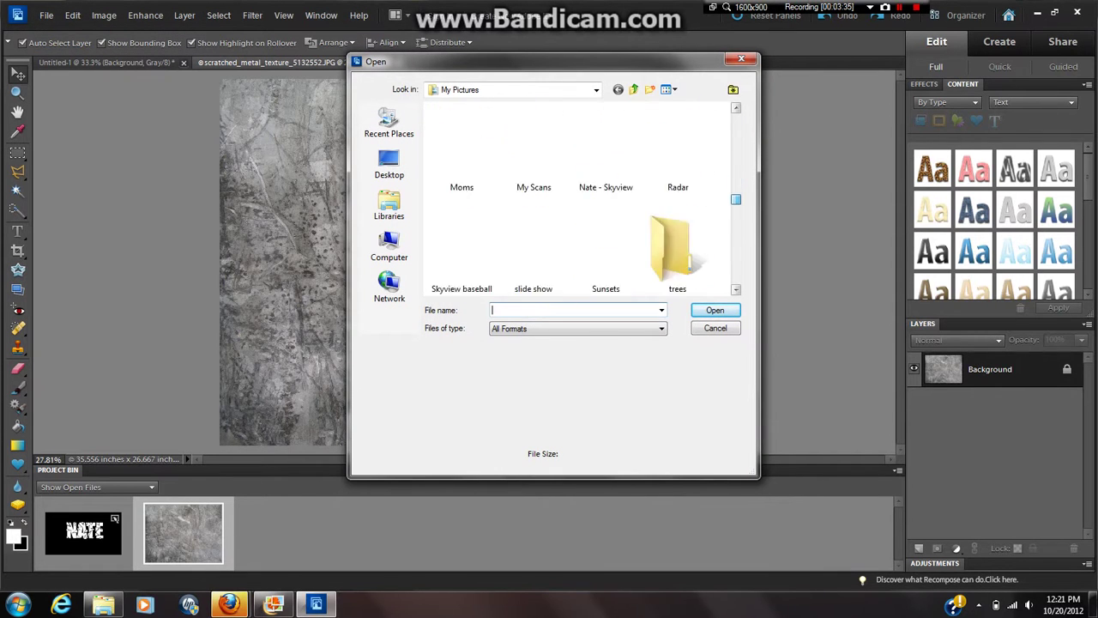
pyautogui.scroll(-3, 579, 198)
pyautogui.scroll(-3, 580, 198)
pyautogui.scroll(-3, 579, 197)
pyautogui.scroll(-3, 579, 197)
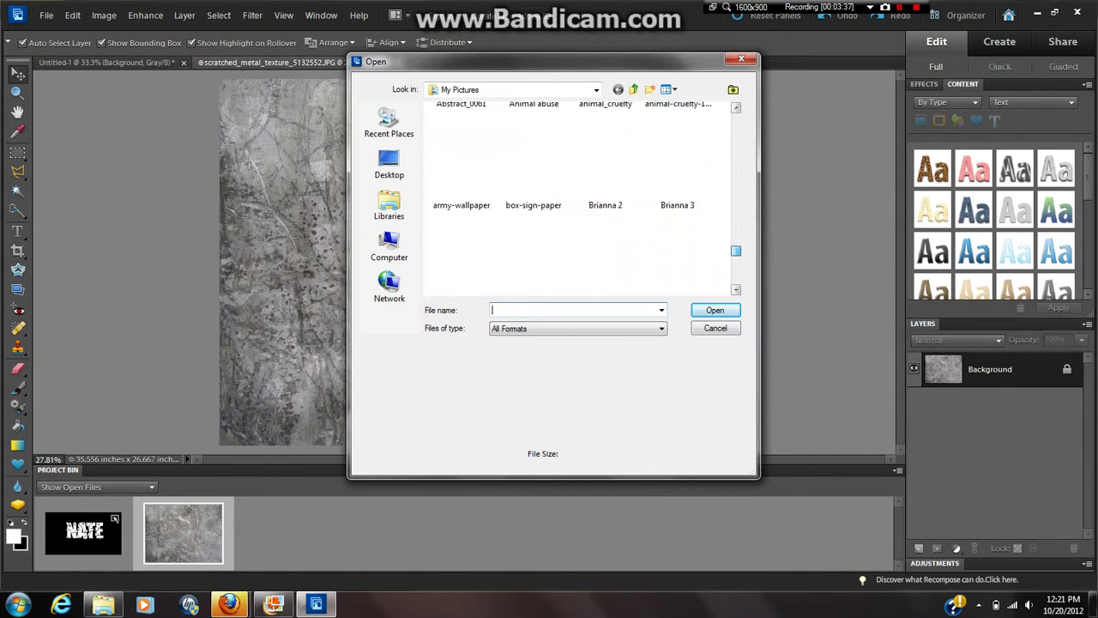
pyautogui.scroll(-3, 580, 197)
pyautogui.scroll(-3, 579, 197)
pyautogui.scroll(-1, 580, 197)
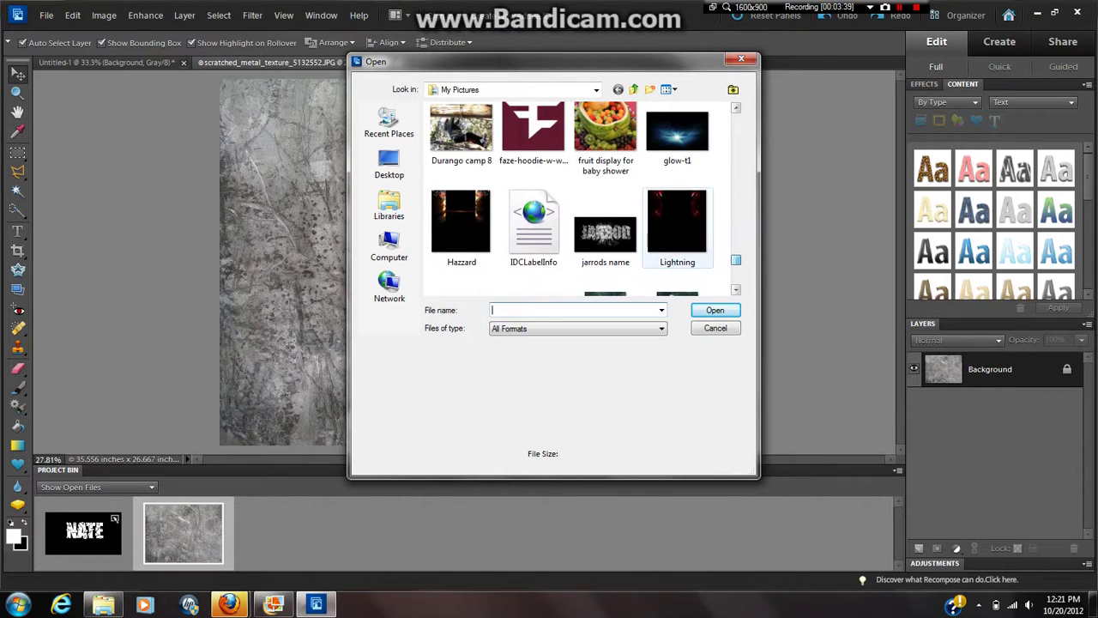
pyautogui.doubleClick(677, 112)
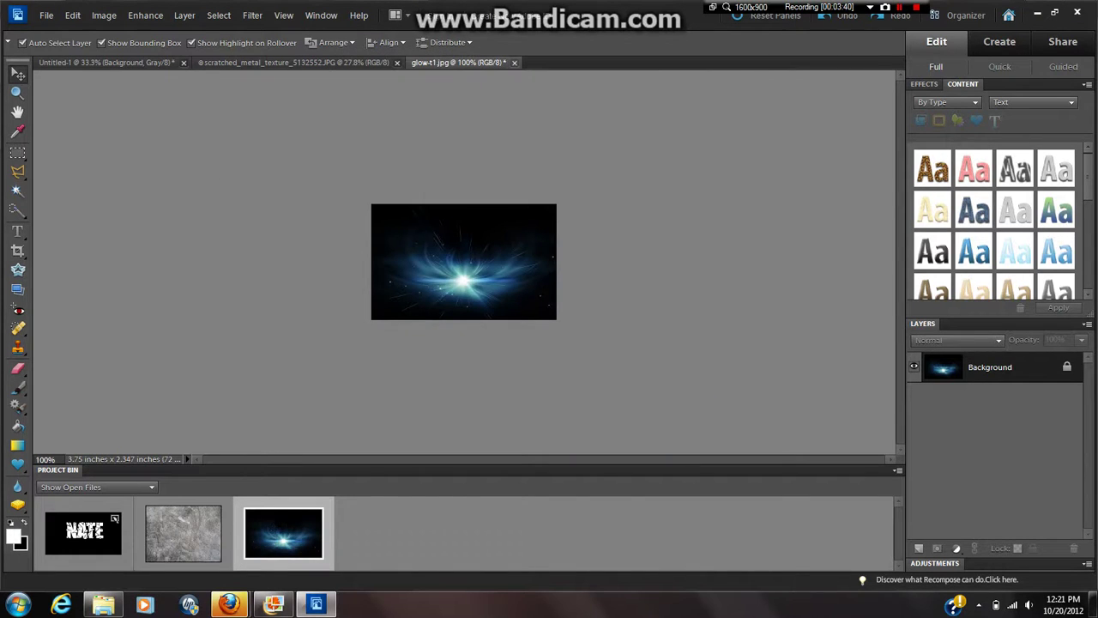
# Open the redirect glassss cracked-glass image.
pyautogui.click(46, 15)
pyautogui.click(78, 43)
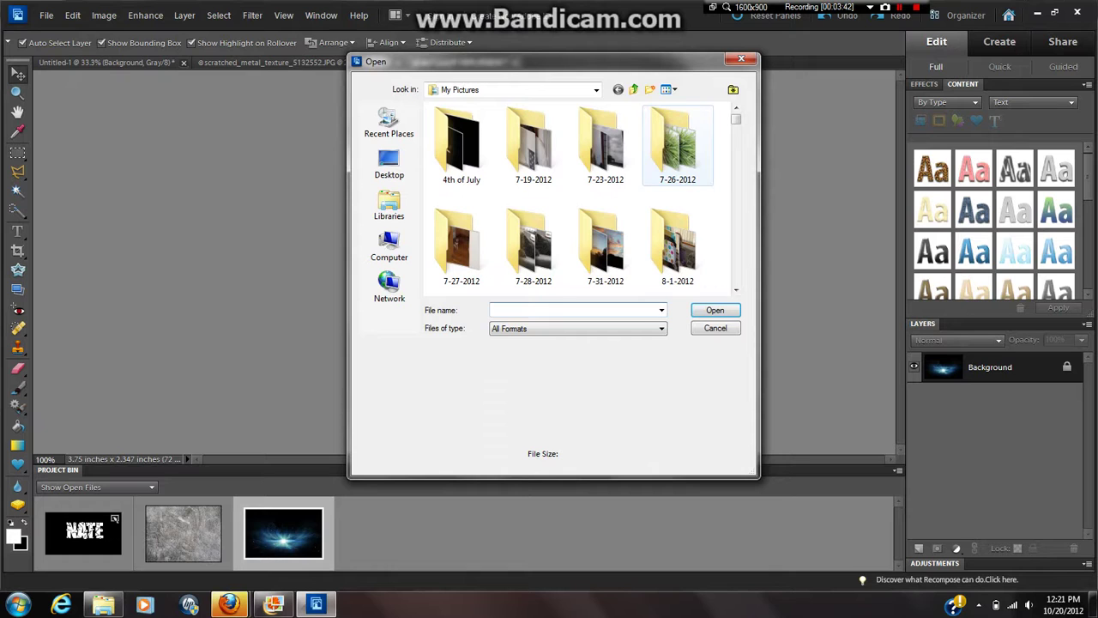
pyautogui.scroll(-2, 579, 197)
pyautogui.scroll(-2, 579, 197)
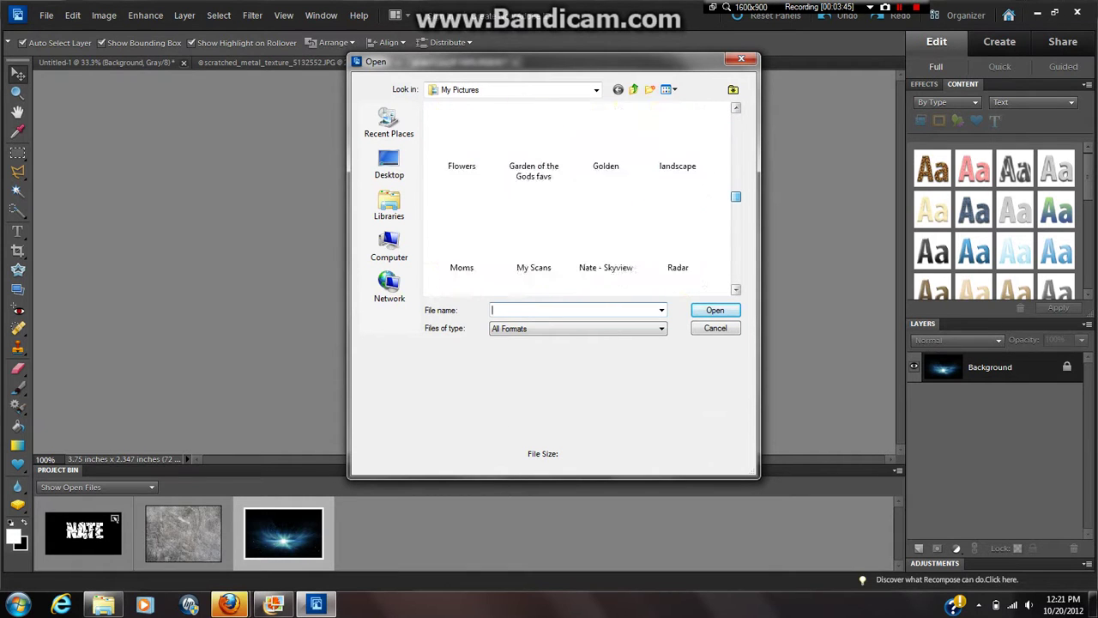
pyautogui.scroll(-2, 580, 197)
pyautogui.scroll(-2, 580, 197)
pyautogui.scroll(-2, 579, 198)
pyautogui.scroll(-2, 579, 197)
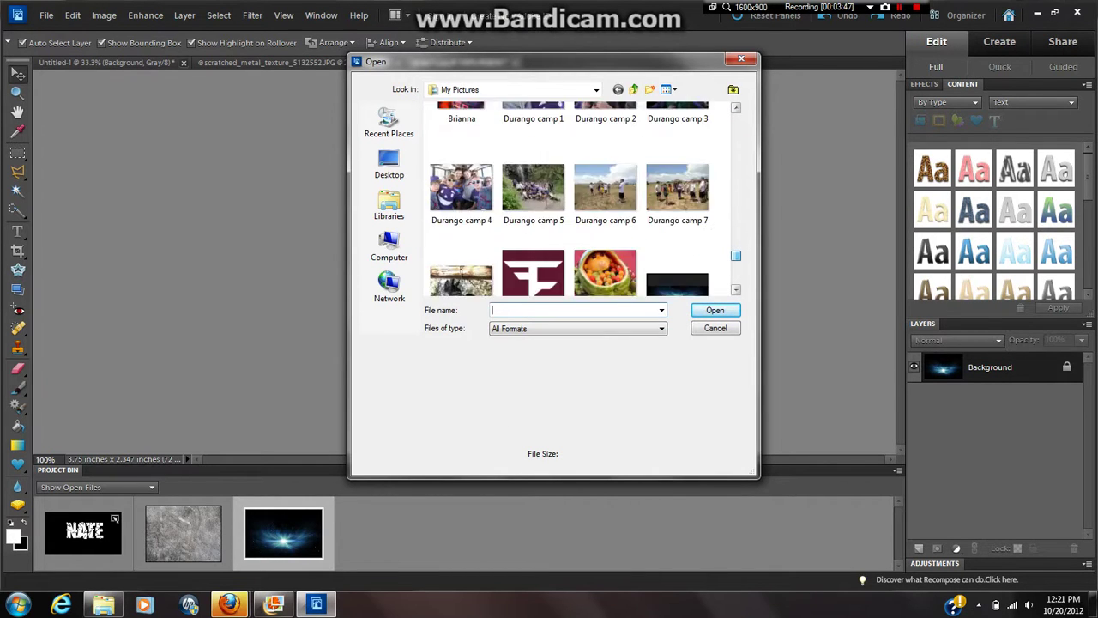
pyautogui.scroll(-2, 580, 197)
pyautogui.scroll(-2, 580, 197)
pyautogui.scroll(-2, 580, 198)
pyautogui.scroll(-2, 579, 198)
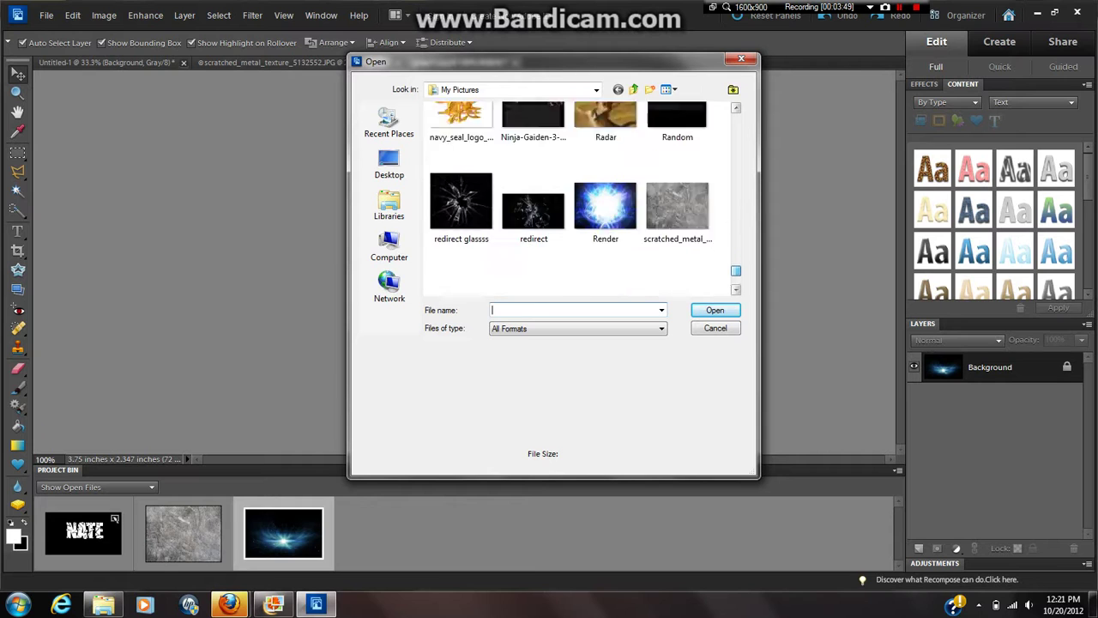
pyautogui.scroll(-2, 579, 198)
pyautogui.click(462, 150)
pyautogui.click(714, 310)
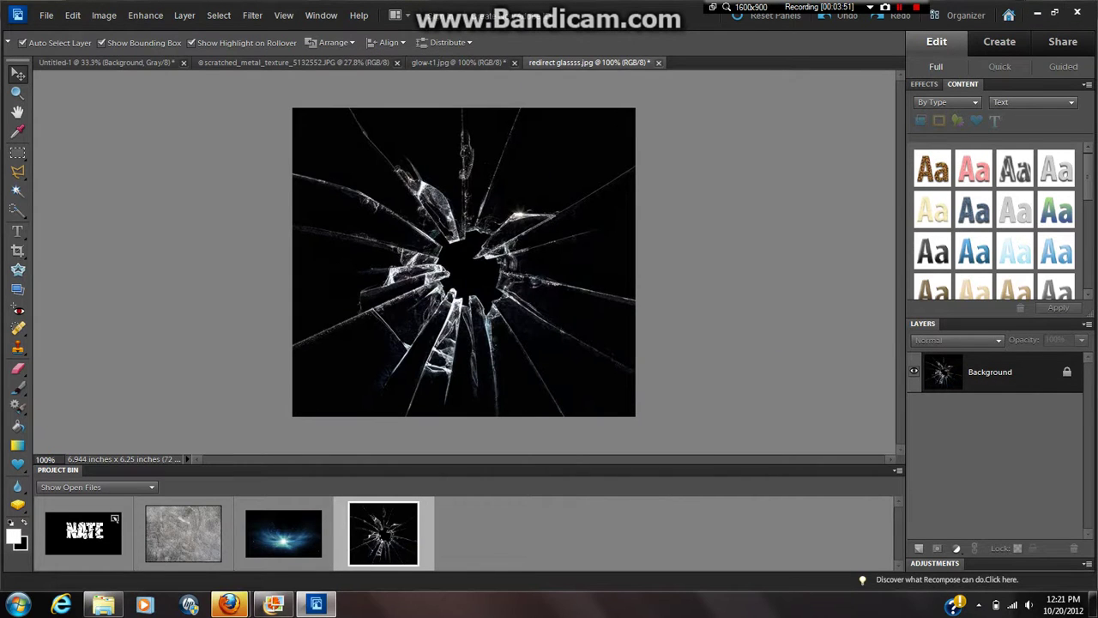
# Open the redirect exploding glass image.
pyautogui.click(47, 15)
pyautogui.click(76, 43)
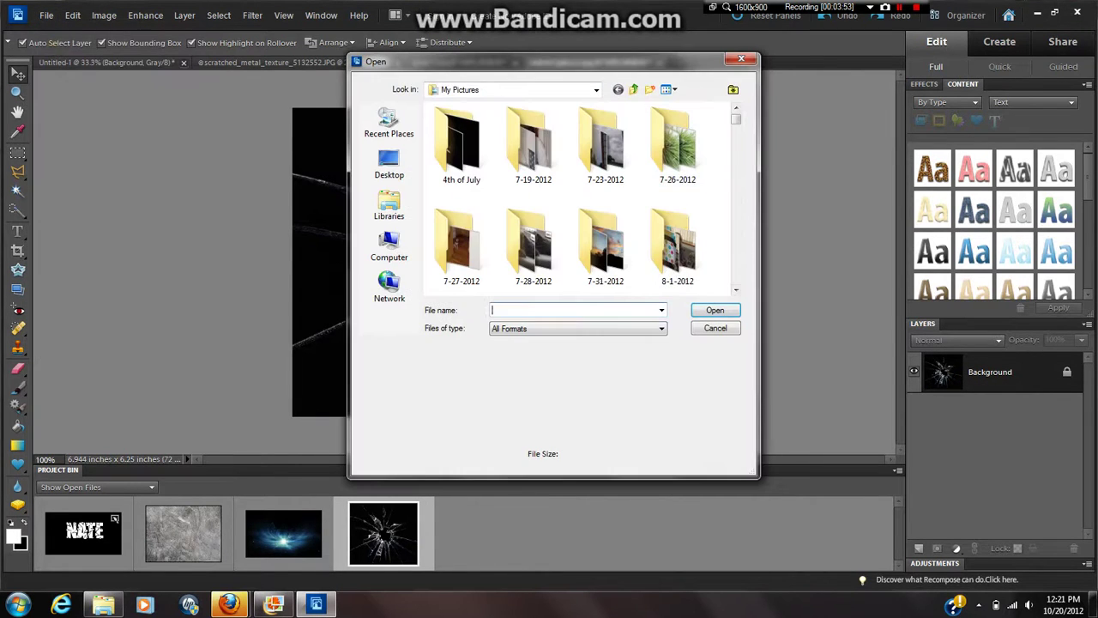
pyautogui.scroll(-3, 579, 197)
pyautogui.scroll(-3, 580, 197)
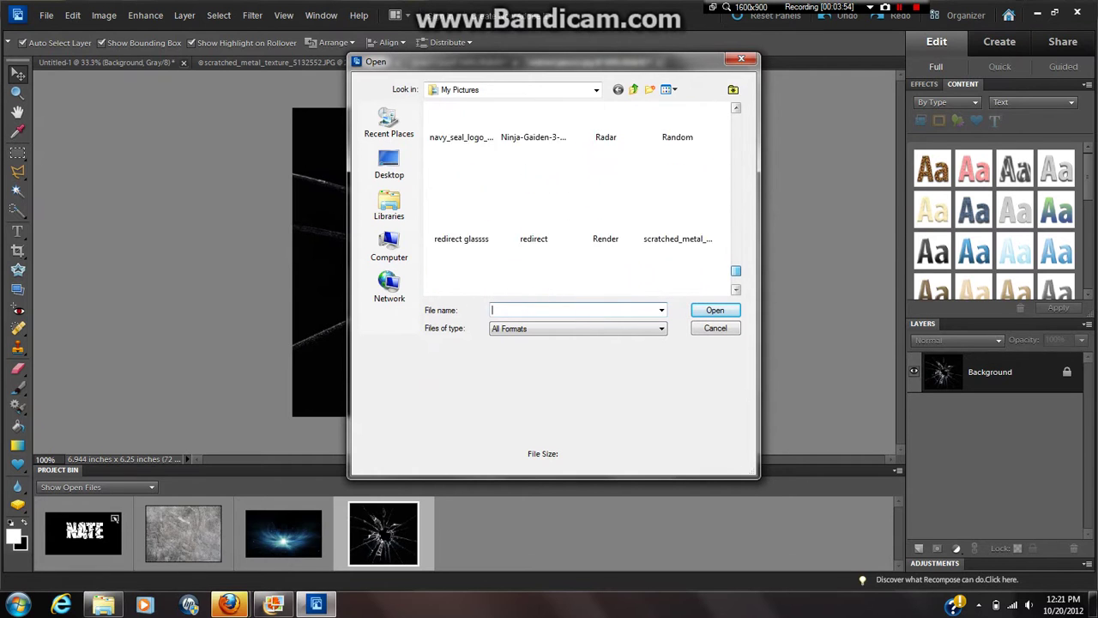
pyautogui.scroll(-2, 579, 197)
pyautogui.scroll(1, 579, 198)
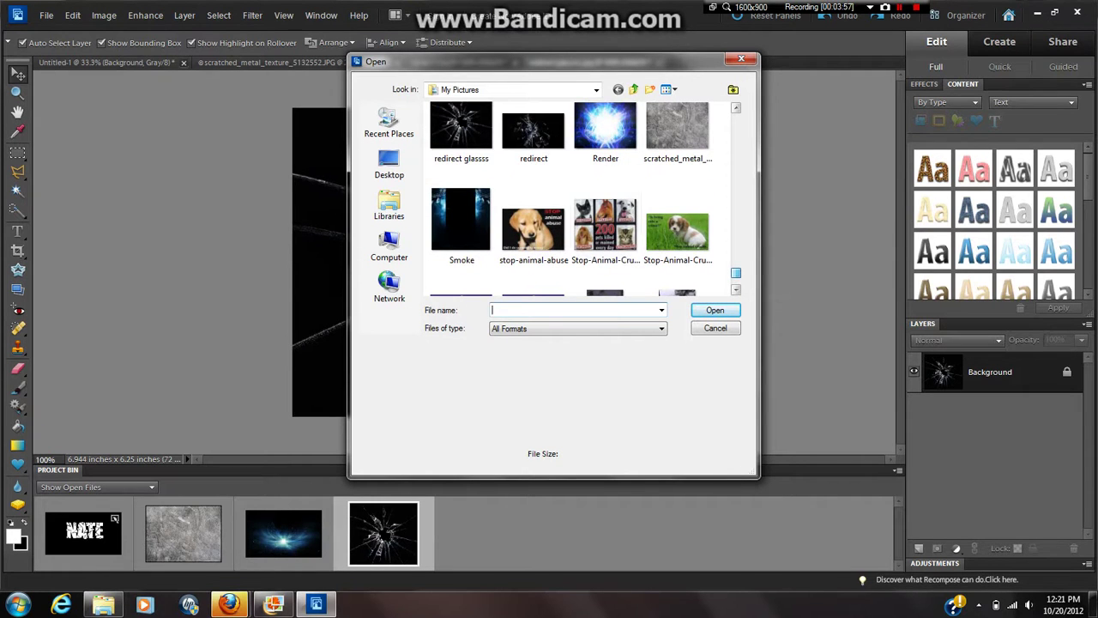
pyautogui.doubleClick(533, 131)
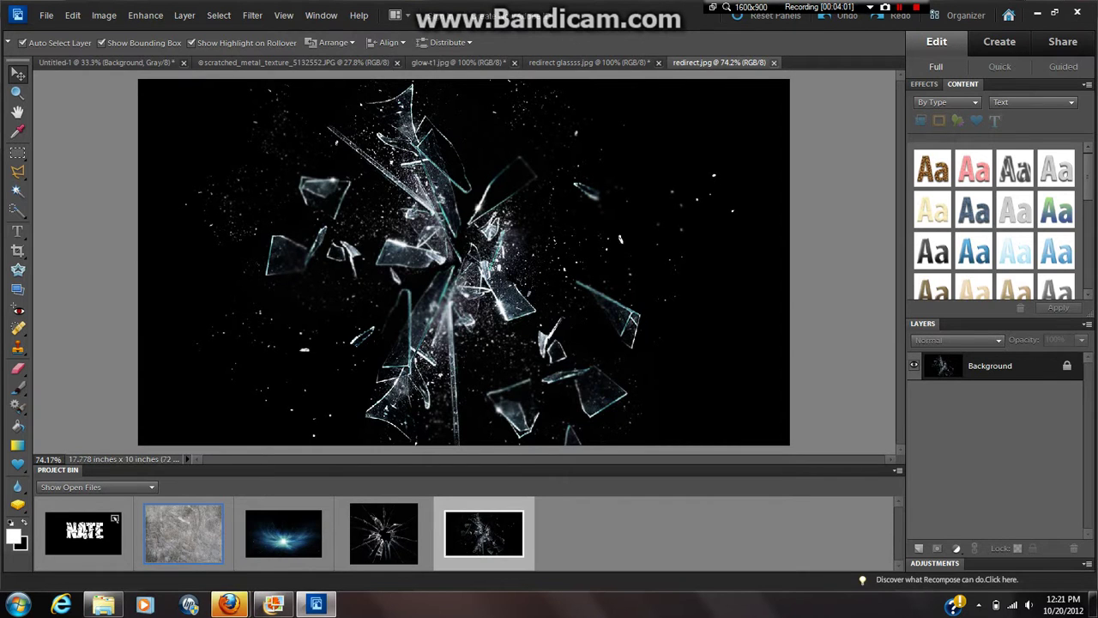
# Review the open image tabs, then open the Render blue light-burst image.
pyautogui.click(183, 533)
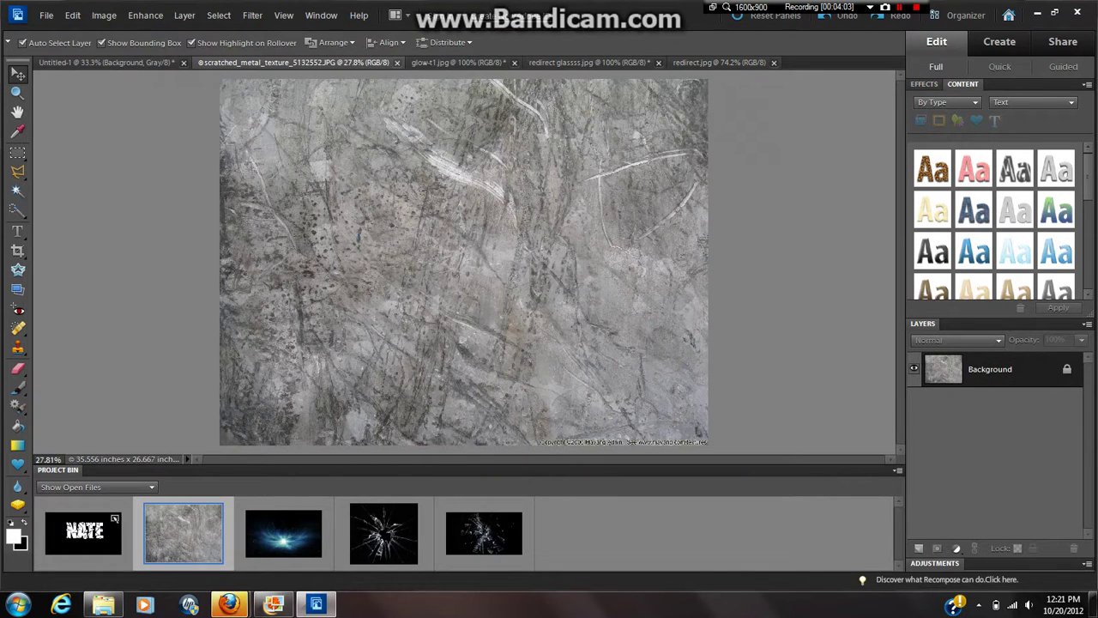
pyautogui.click(383, 533)
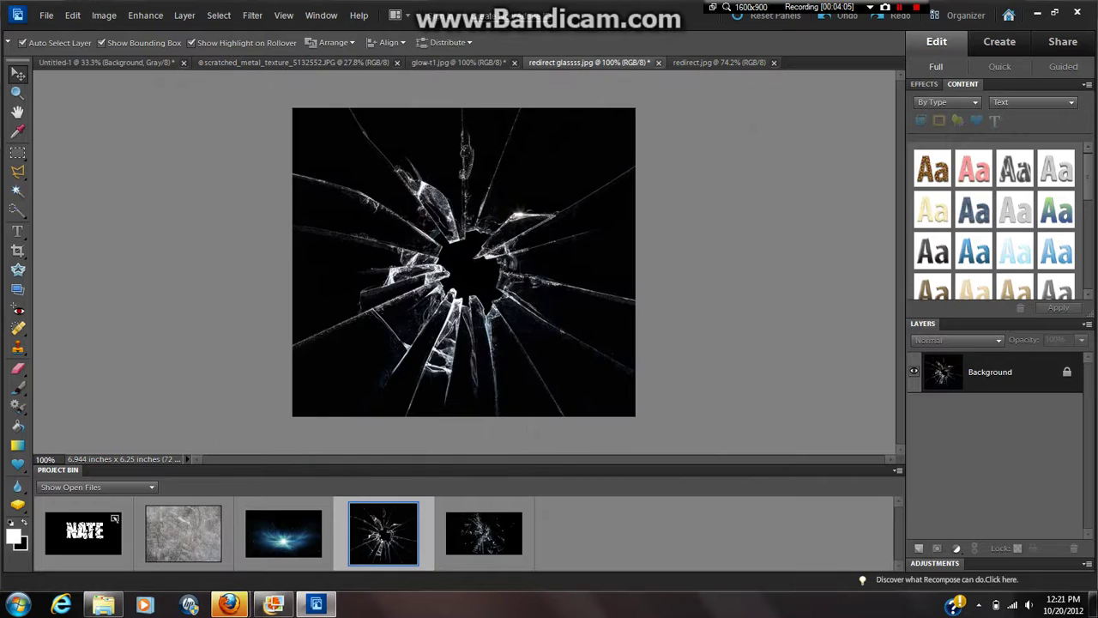
pyautogui.click(484, 533)
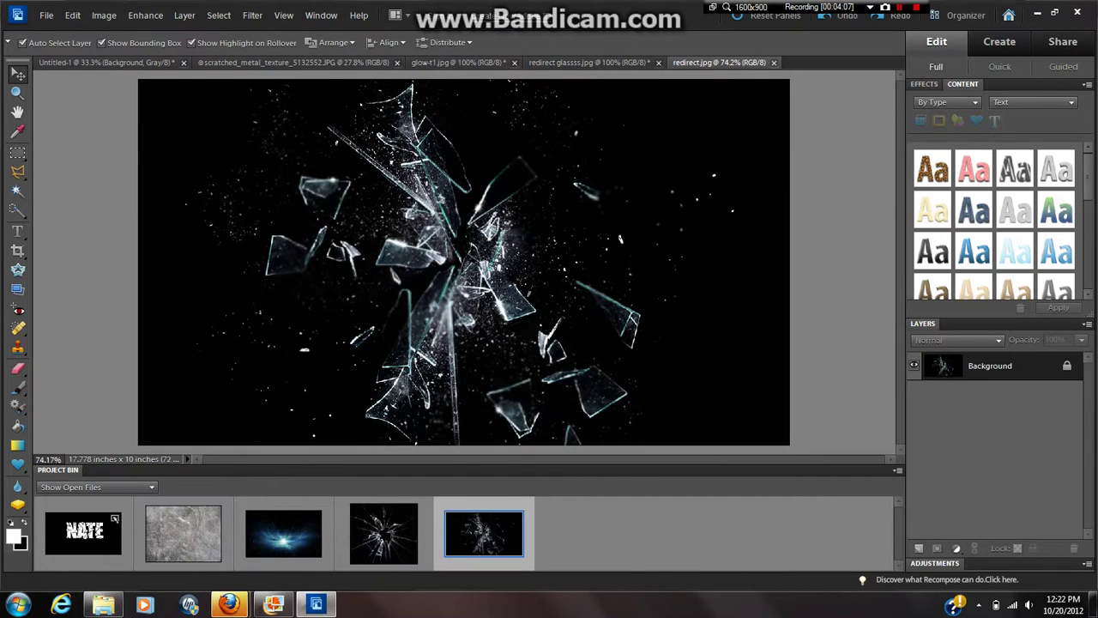
pyautogui.click(47, 15)
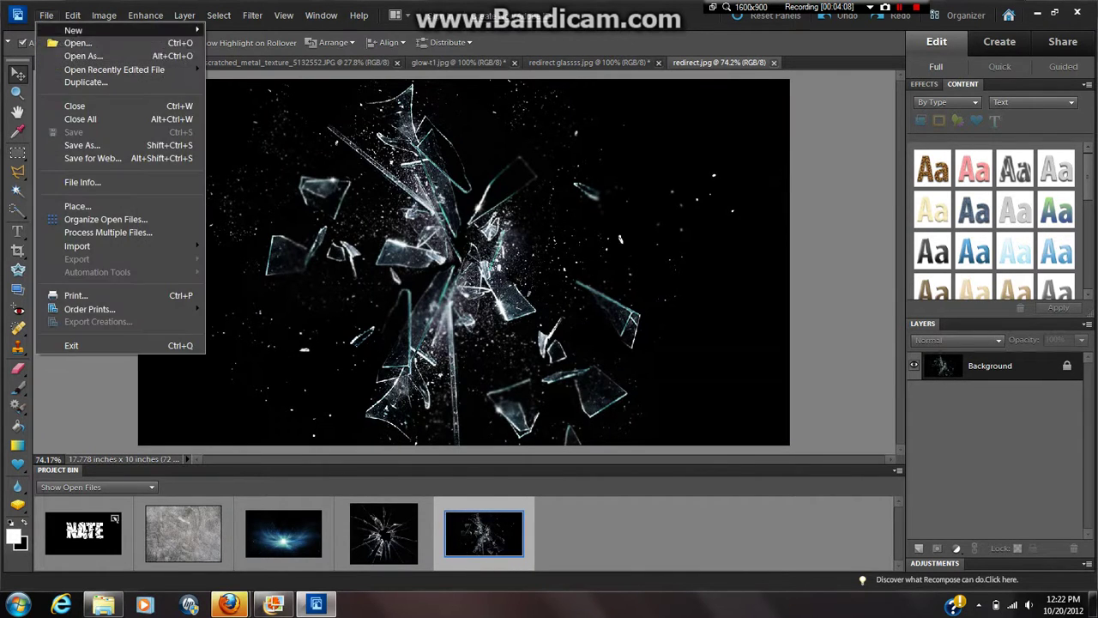
pyautogui.scroll(-10, 584, 198)
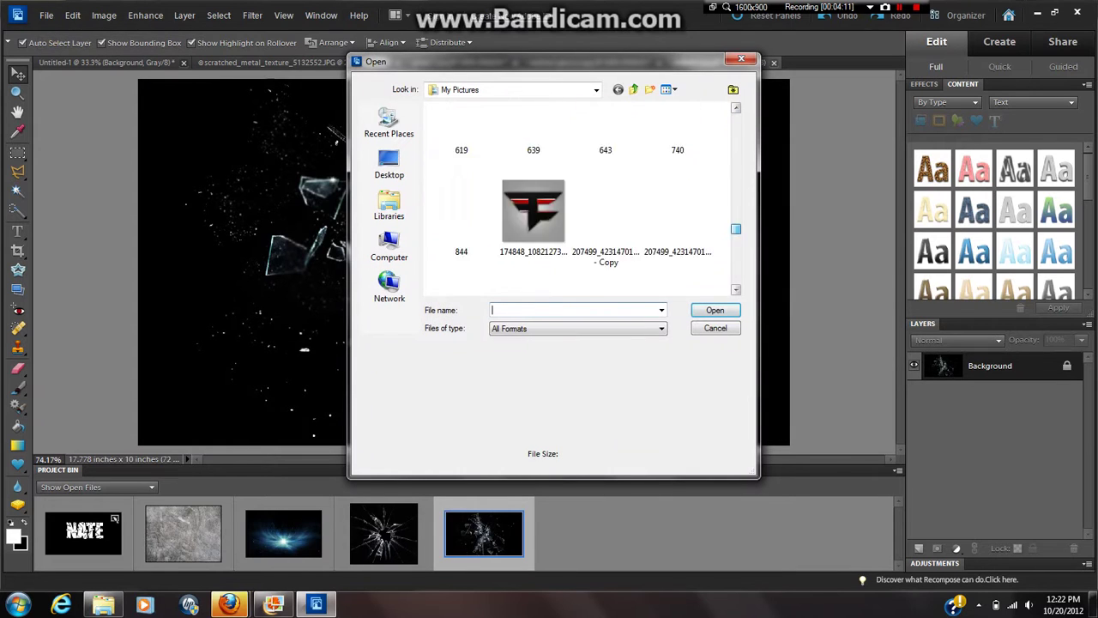
pyautogui.scroll(-10, 583, 197)
pyautogui.scroll(2, 584, 198)
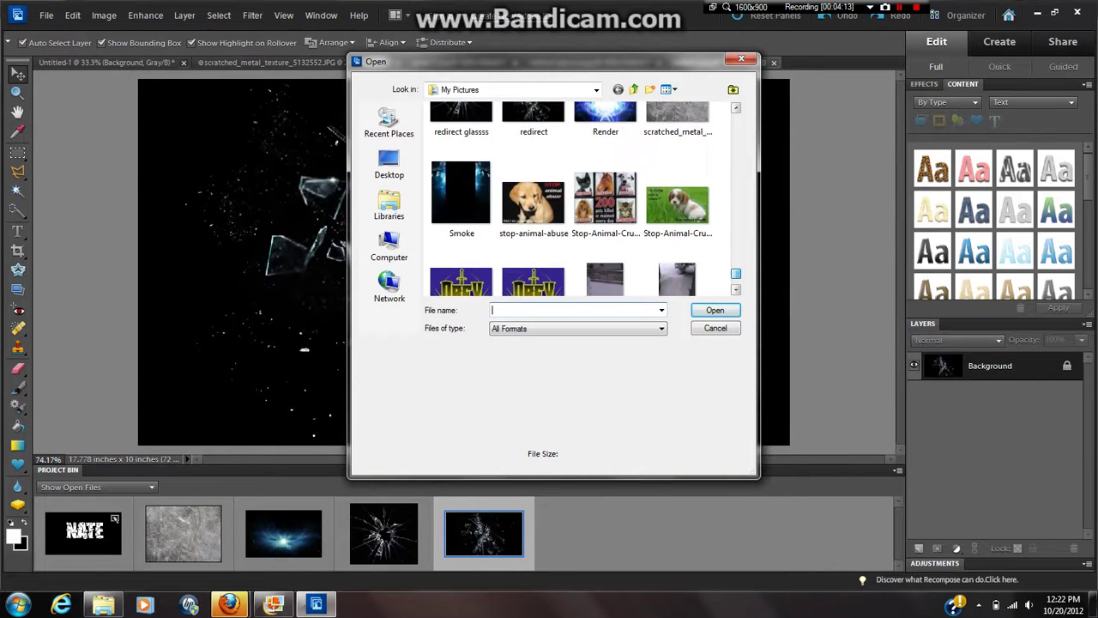
pyautogui.scroll(2, 583, 198)
pyautogui.scroll(1, 583, 197)
pyautogui.doubleClick(605, 259)
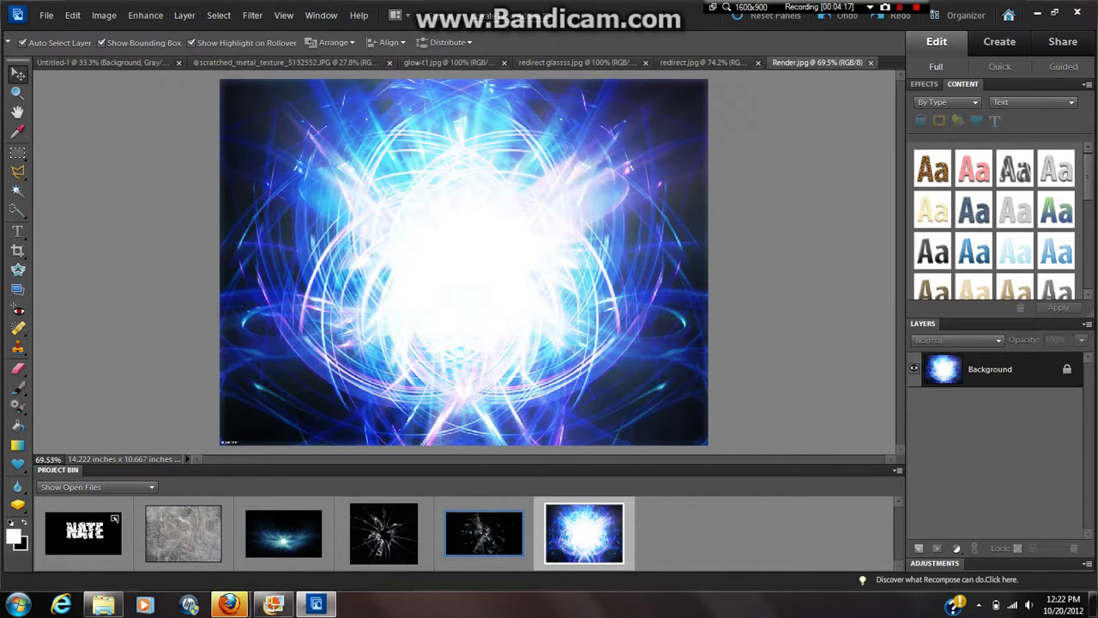
# Drag the scratched metal texture into the NATE document as a new layer.
pyautogui.click(182, 533)
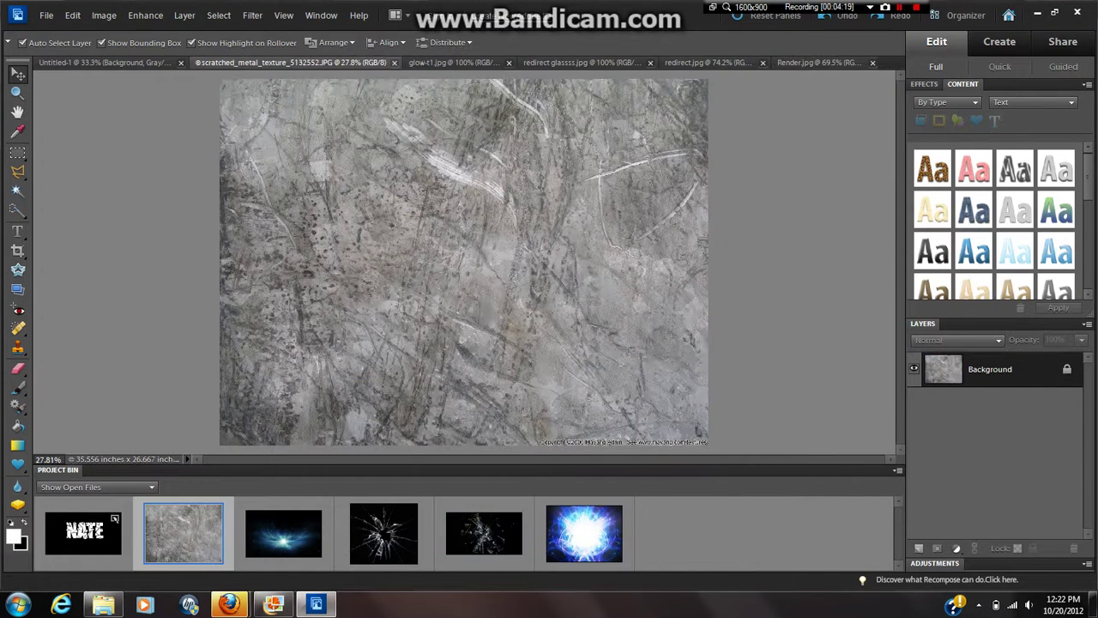
pyautogui.click(116, 519)
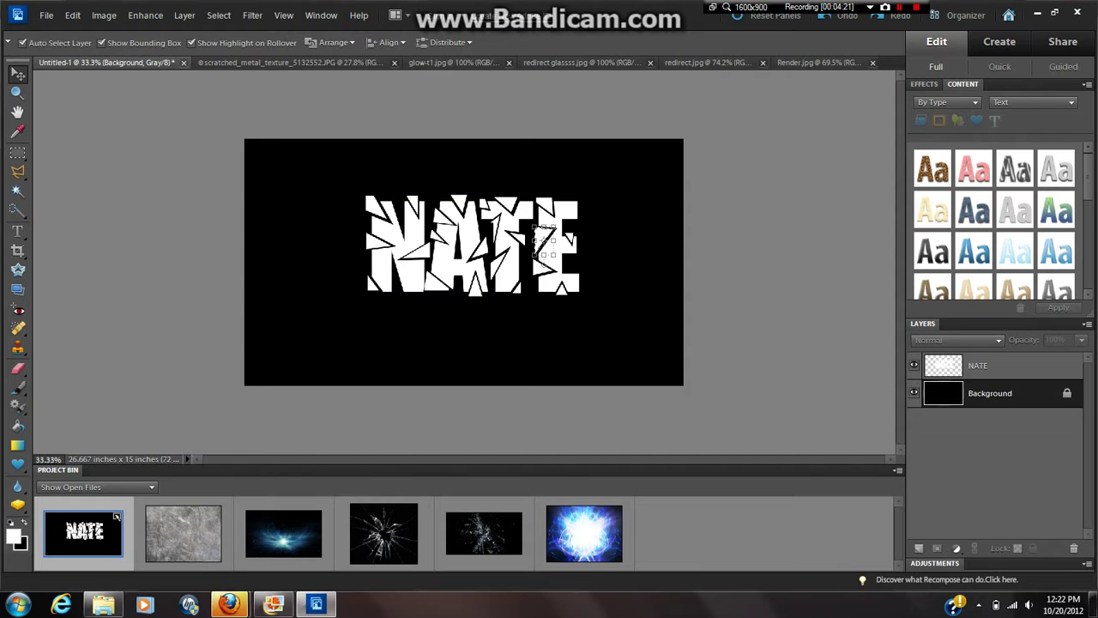
pyautogui.moveTo(183, 533); pyautogui.dragTo(468, 245)
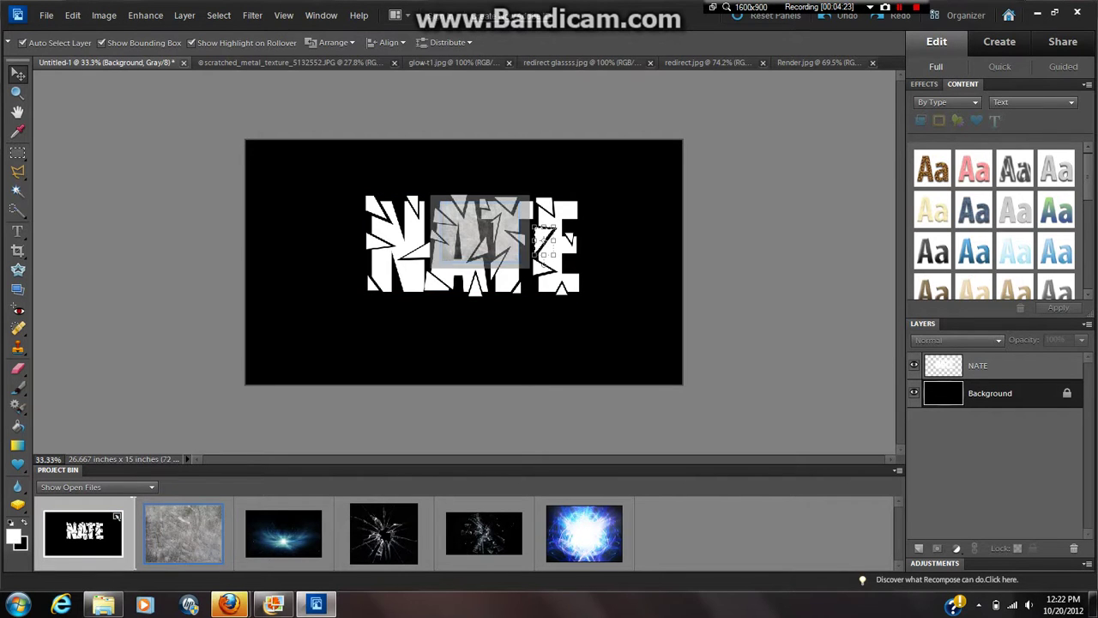
pyautogui.moveTo(546, 242)
pyautogui.mouseDown()
pyautogui.moveTo(507, 230)
pyautogui.moveTo(440, 153)
pyautogui.moveTo(445, 163)
pyautogui.mouseUp()
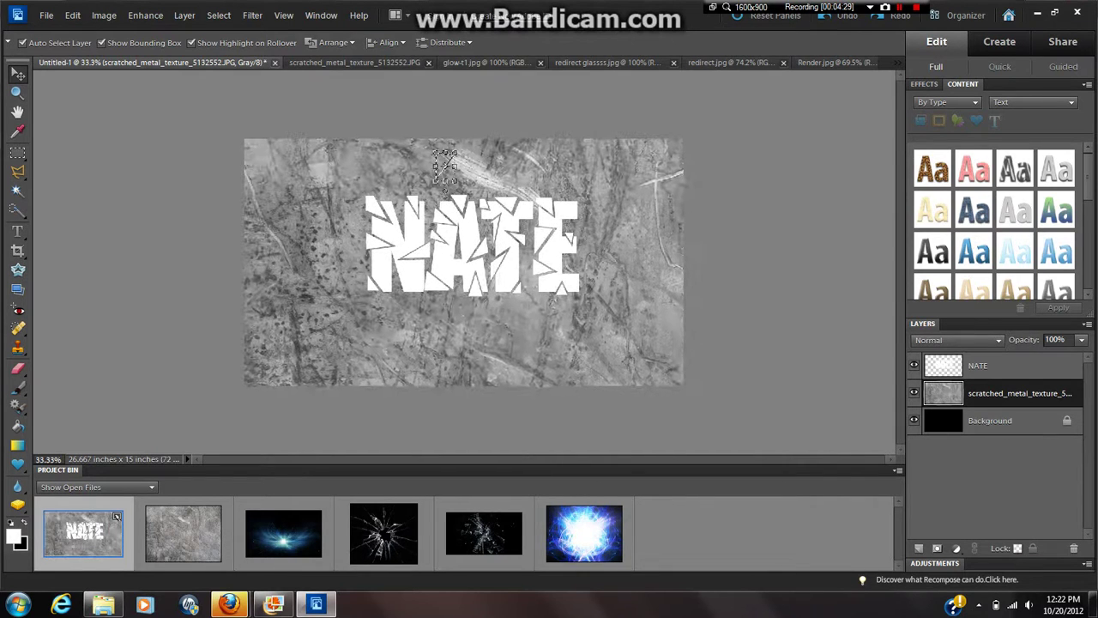
# Stack the texture layer above NATE and set its blend mode to Multiply.
pyautogui.rightClick(444, 163)
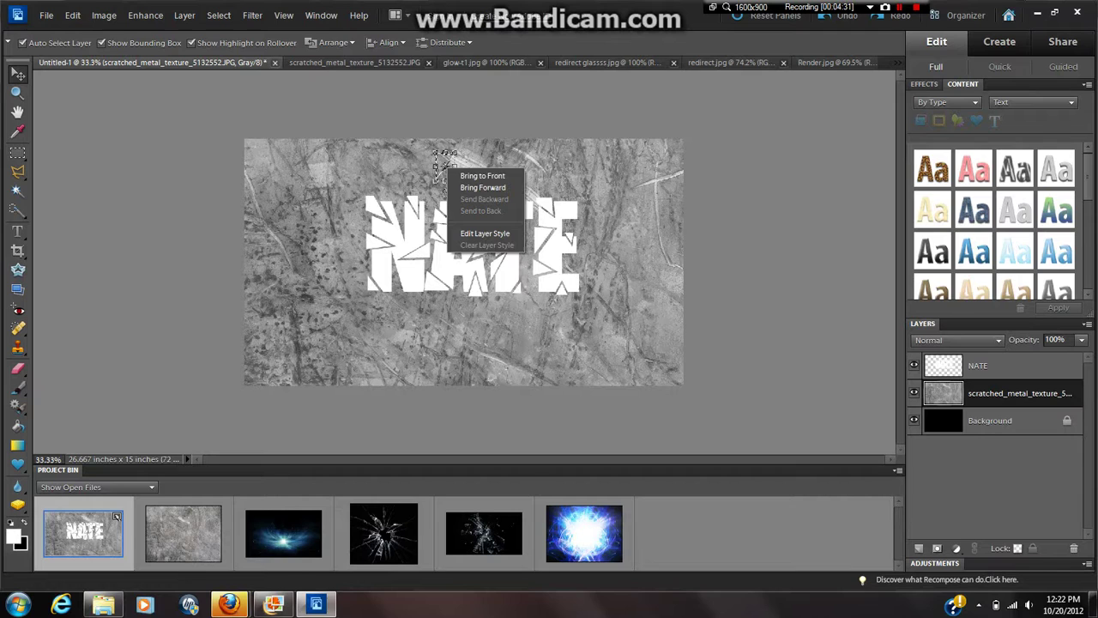
pyautogui.click(483, 186)
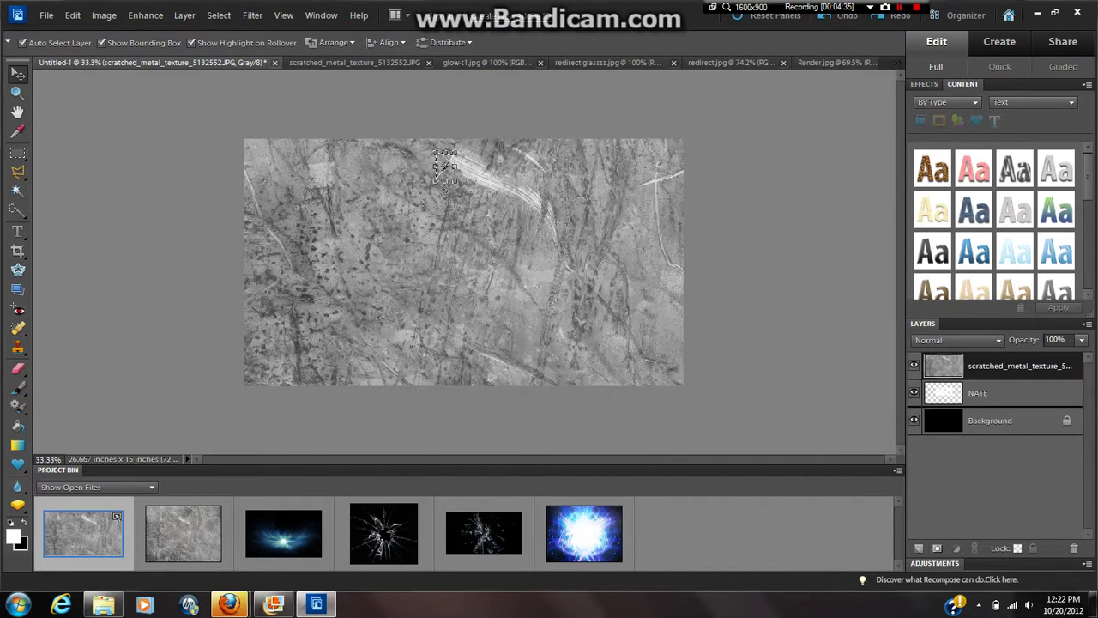
pyautogui.hotkey('ctrl', ']')
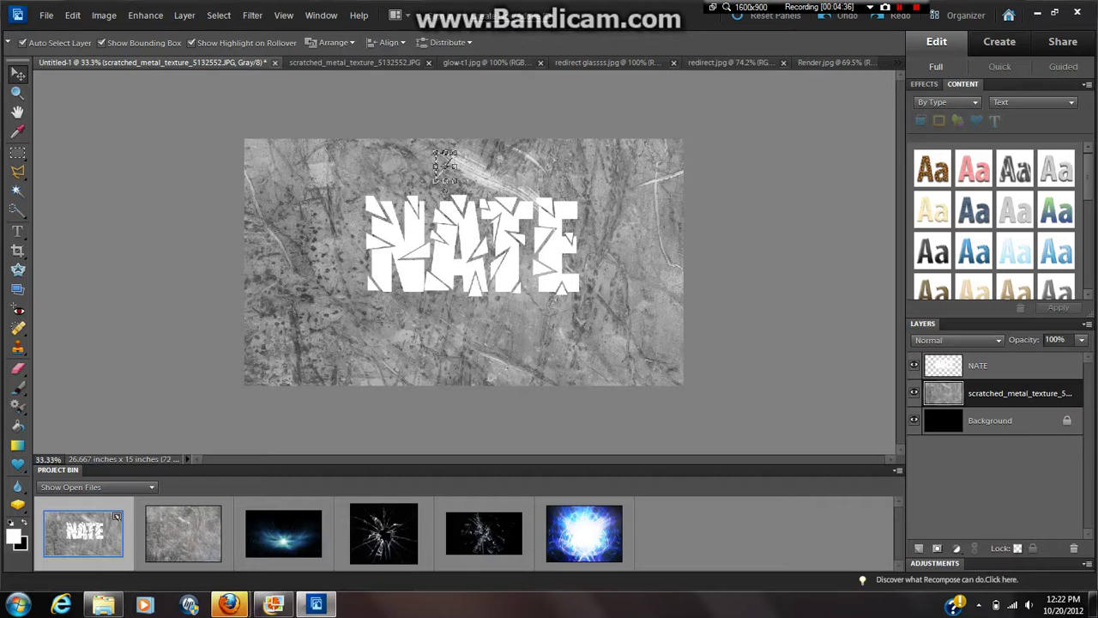
pyautogui.hotkey('ctrl', ']')
pyautogui.click(957, 340)
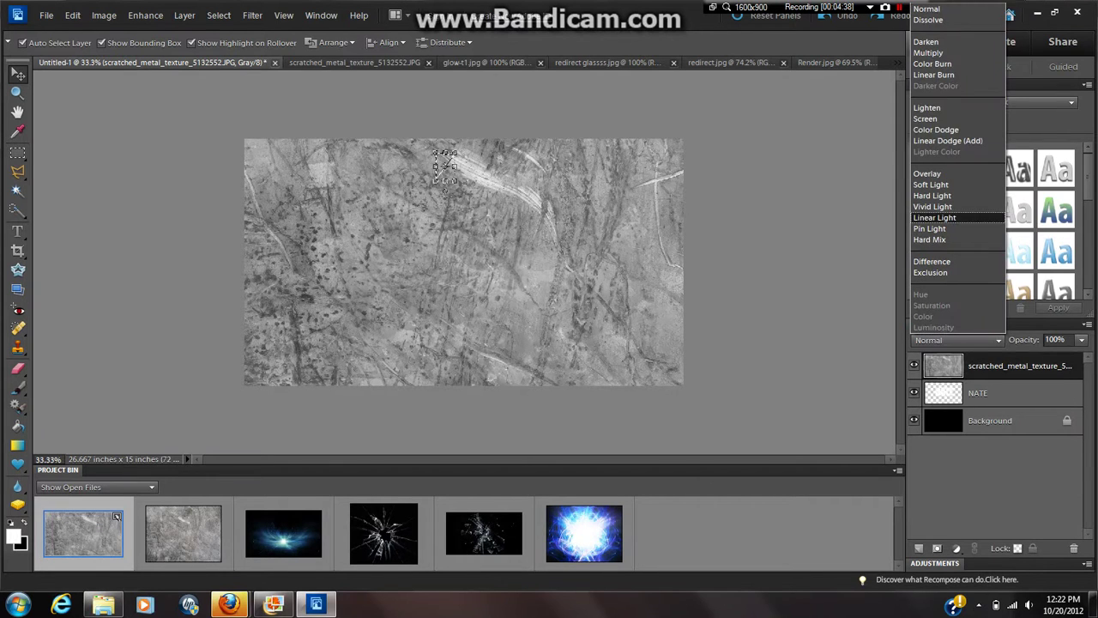
pyautogui.click(928, 53)
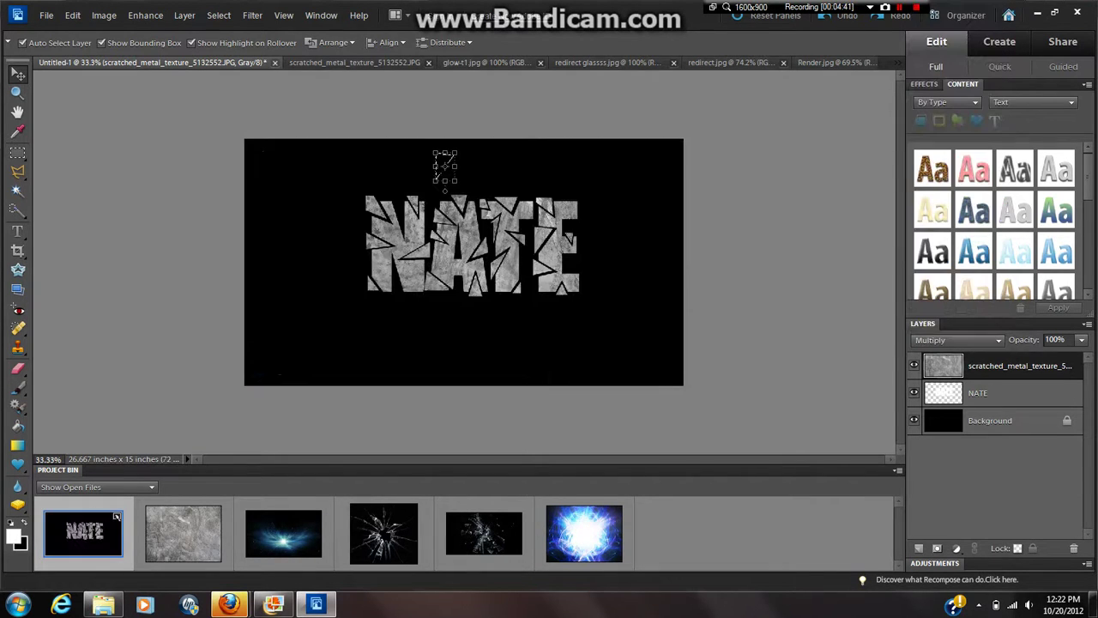
pyautogui.moveTo(457, 166); pyautogui.dragTo(453, 167)
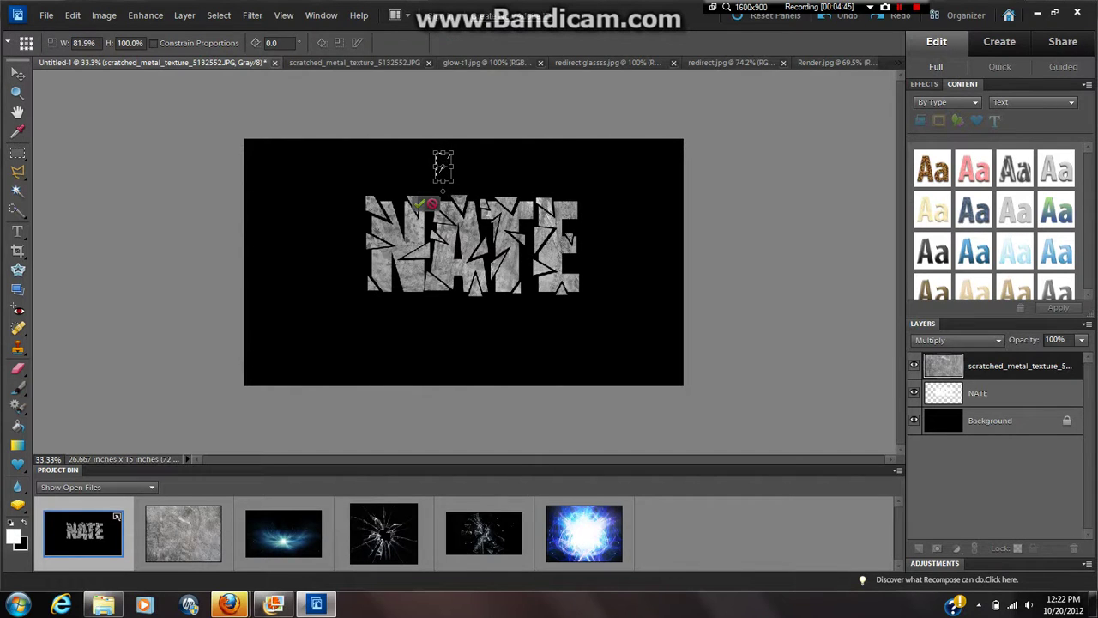
pyautogui.press('Return')
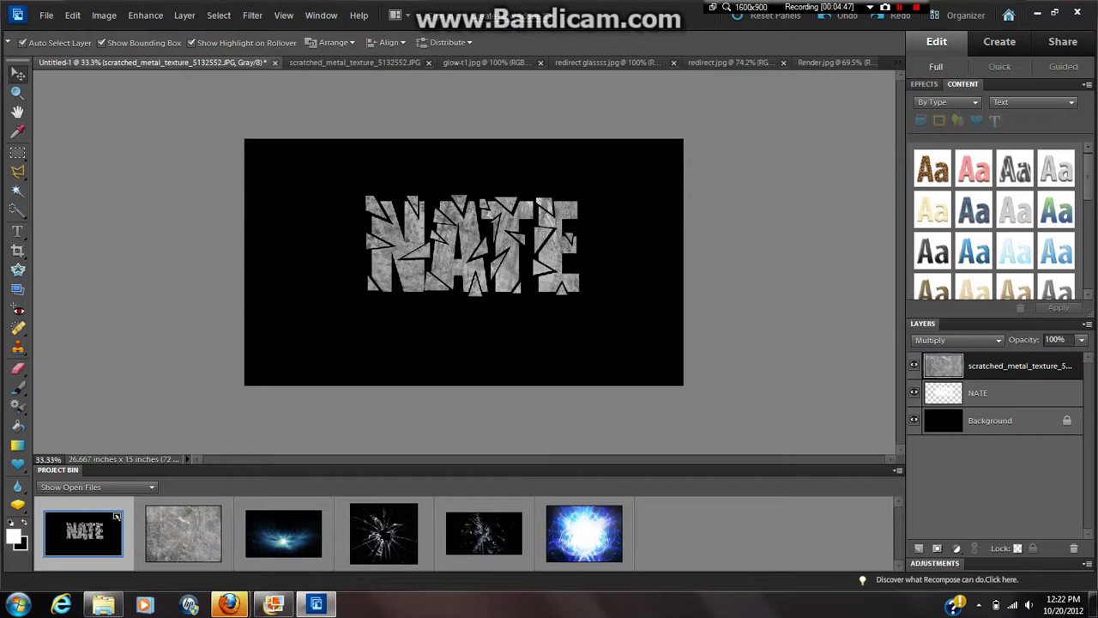
pyautogui.click(447, 106)
# Drag the cracked glass image into the NATE document and move its layer above NATE.
pyautogui.click(447, 105)
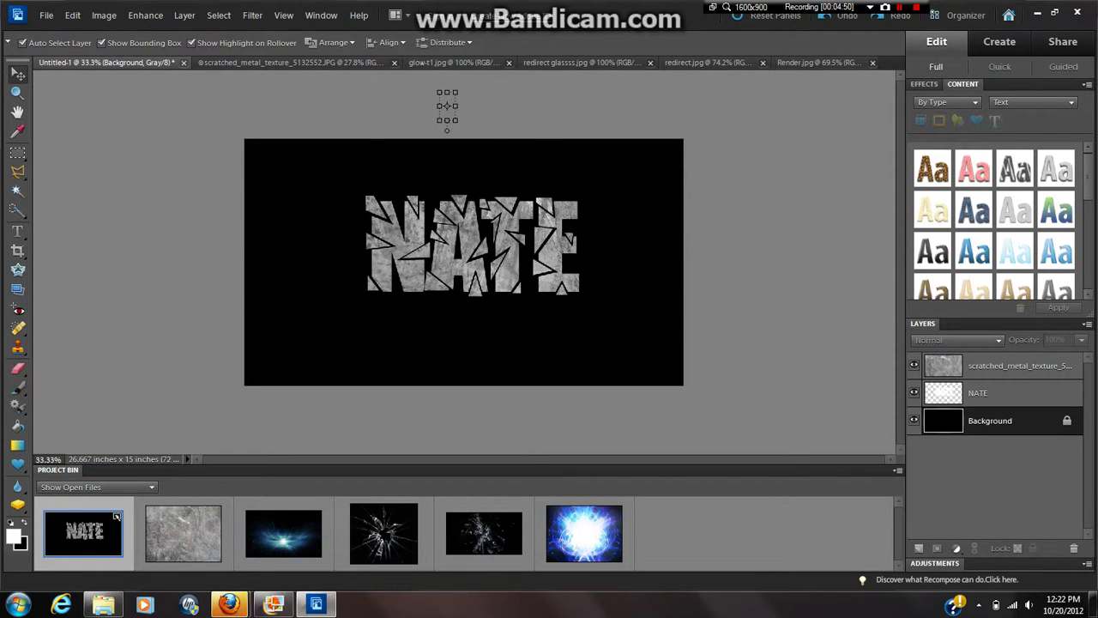
pyautogui.moveTo(384, 534); pyautogui.dragTo(464, 242)
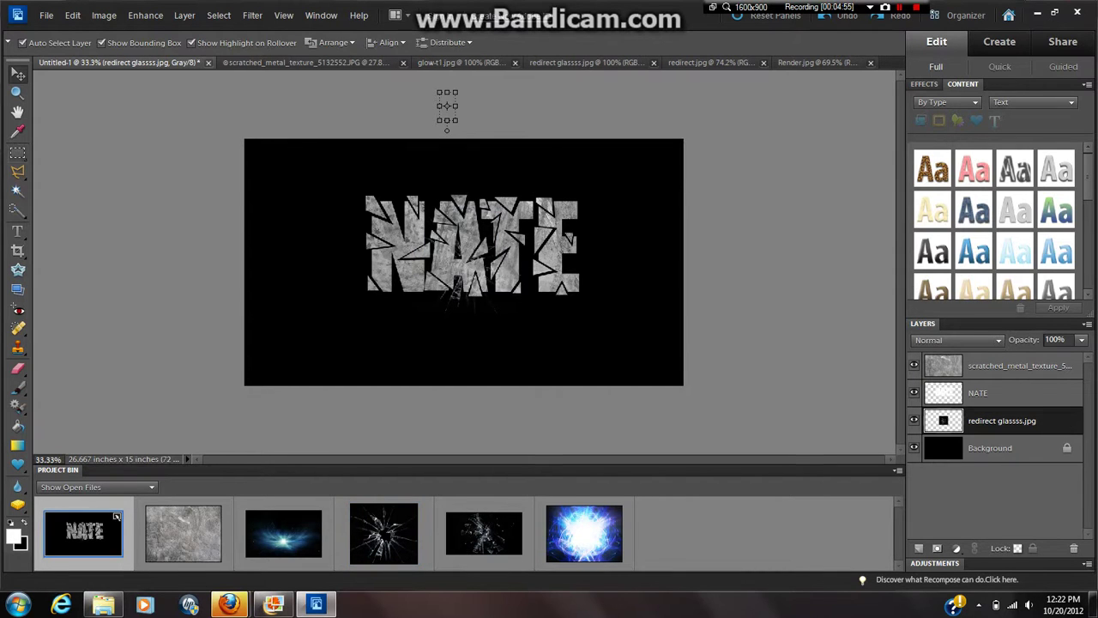
pyautogui.press('m')
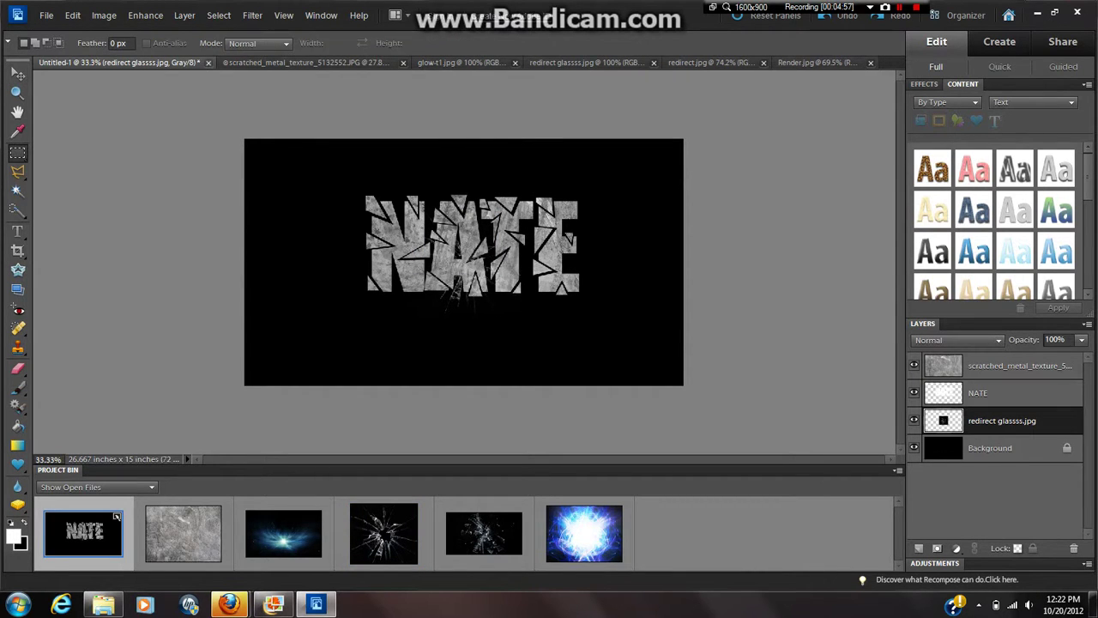
pyautogui.press('v')
pyautogui.hotkey('alt', ']')
pyautogui.hotkey('alt', ']')
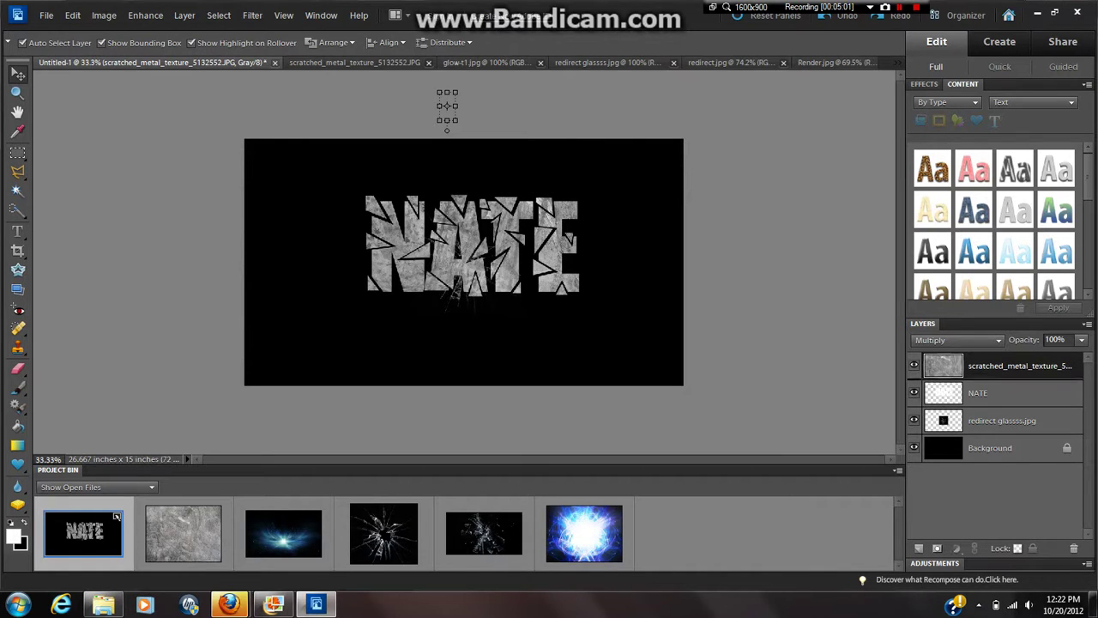
pyautogui.moveTo(1002, 421); pyautogui.dragTo(1003, 380)
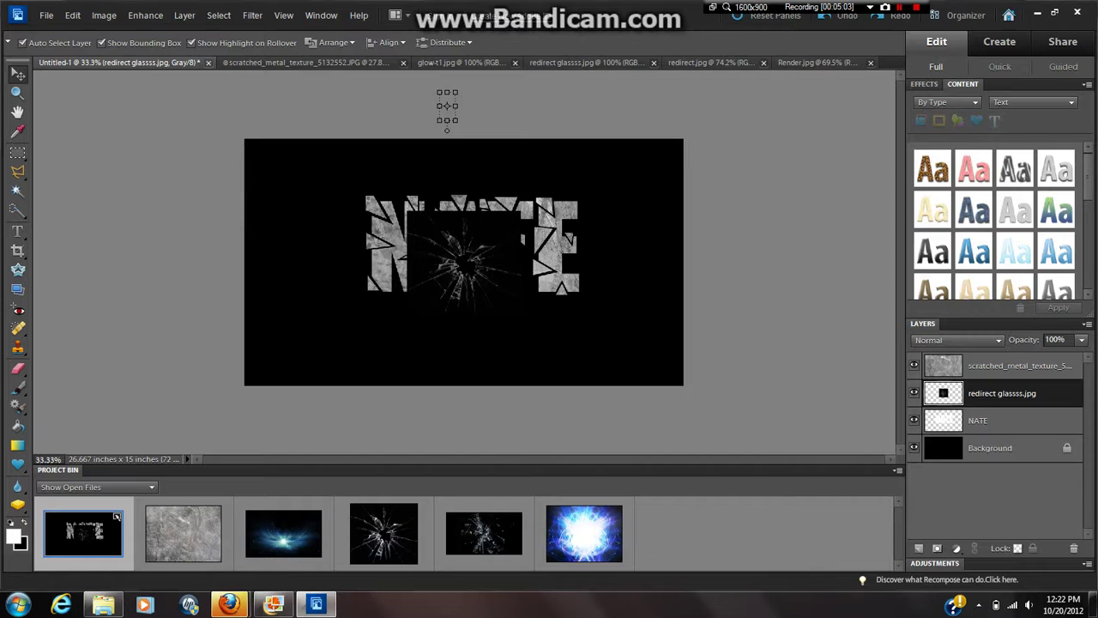
# Cycle through the layers and confirm the cracked glass layer's name.
pyautogui.hotkey('alt', ']')
pyautogui.hotkey('shift', 'alt', 'm')
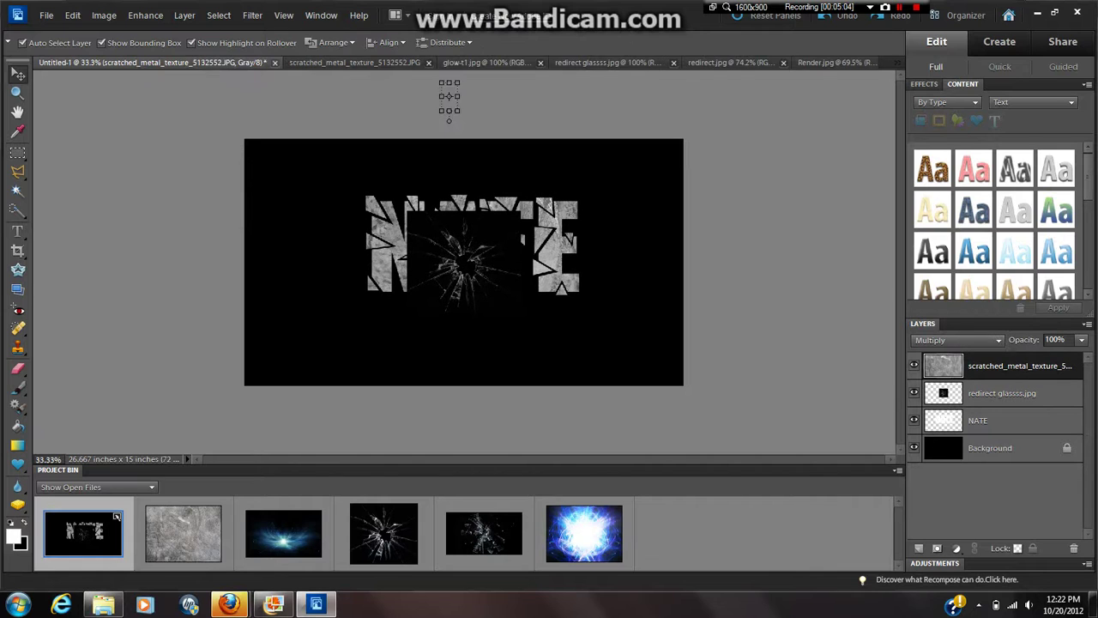
pyautogui.hotkey('alt', '[')
pyautogui.hotkey('alt', ']')
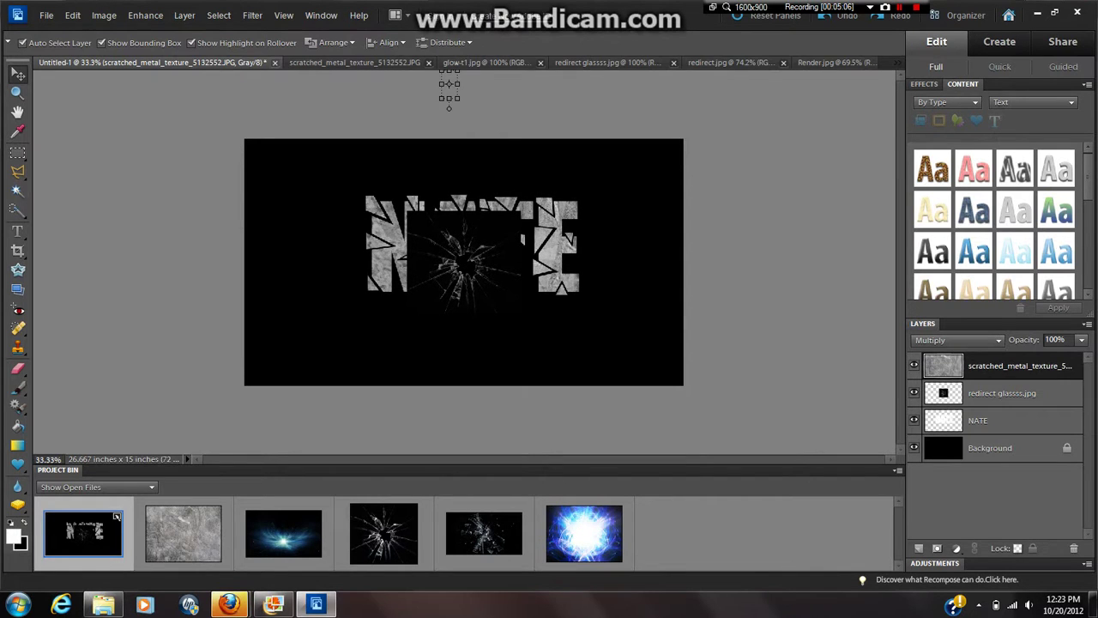
pyautogui.doubleClick(1002, 393)
pyautogui.press('Return')
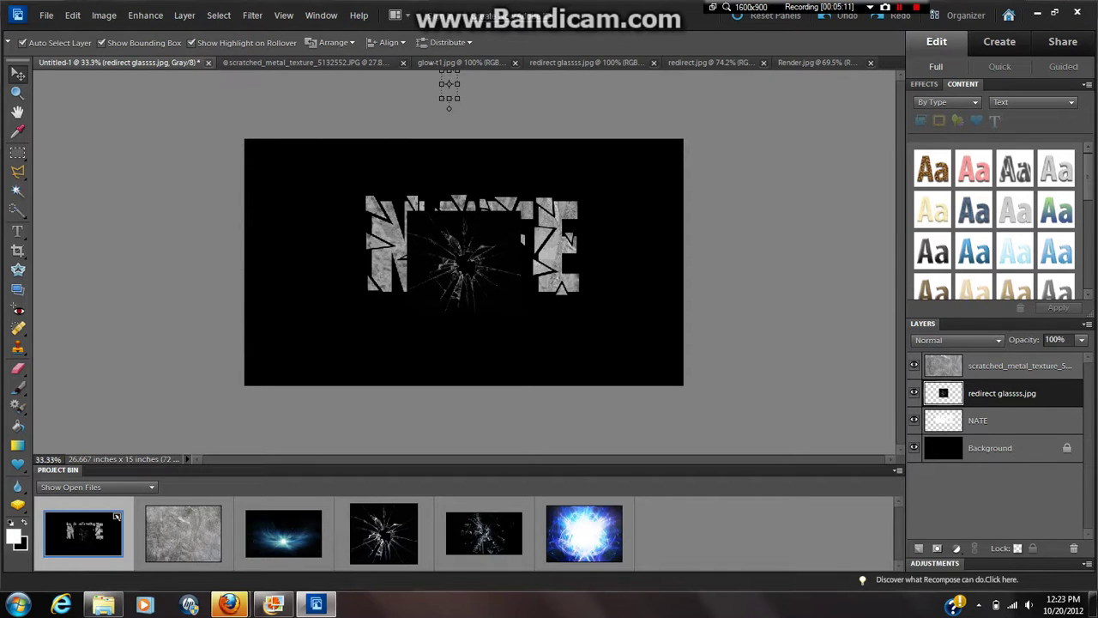
# Move the cracked glass layer below NATE and select it for blending.
pyautogui.hotkey('alt', ']')
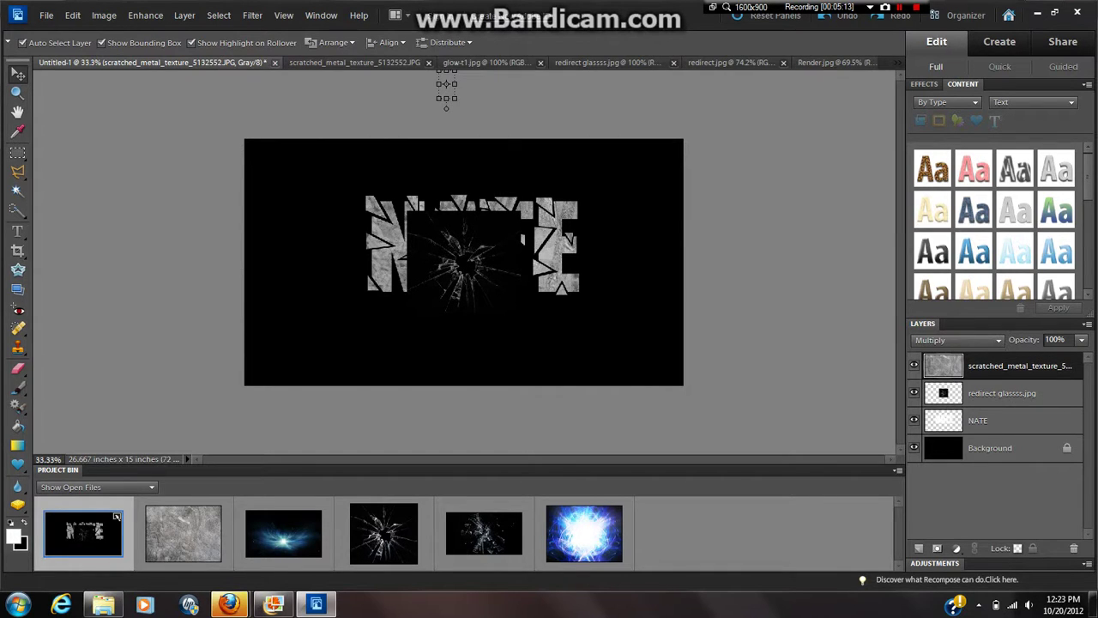
pyautogui.hotkey('alt', '[')
pyautogui.hotkey('ctrl', '[')
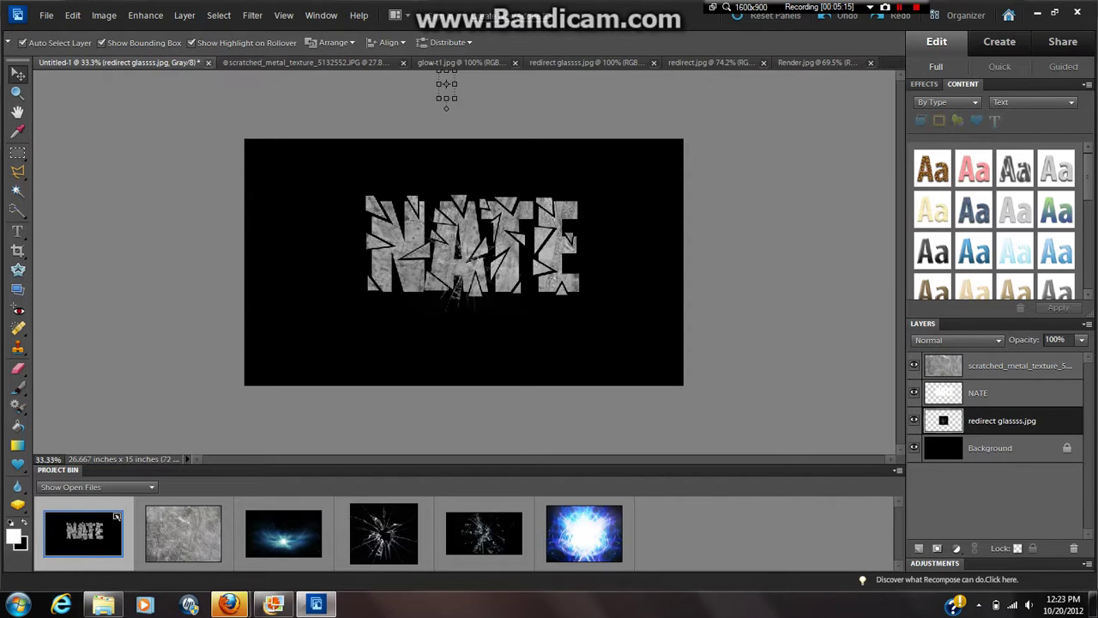
pyautogui.hotkey('alt', ']')
pyautogui.hotkey('alt', ']')
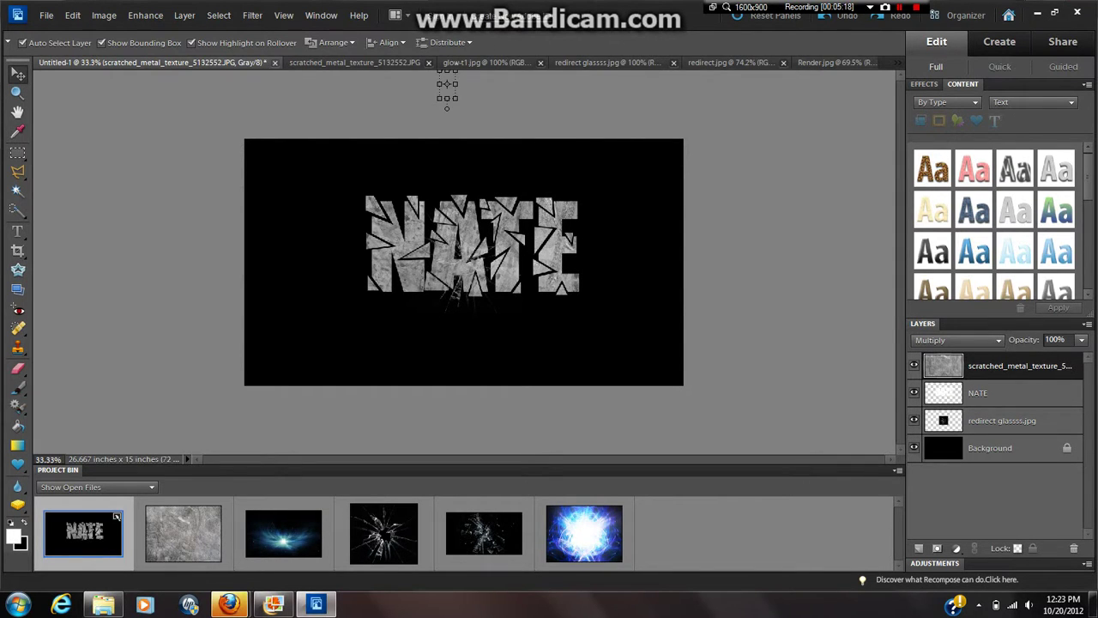
pyautogui.hotkey('alt', '[')
pyautogui.hotkey('alt', '[')
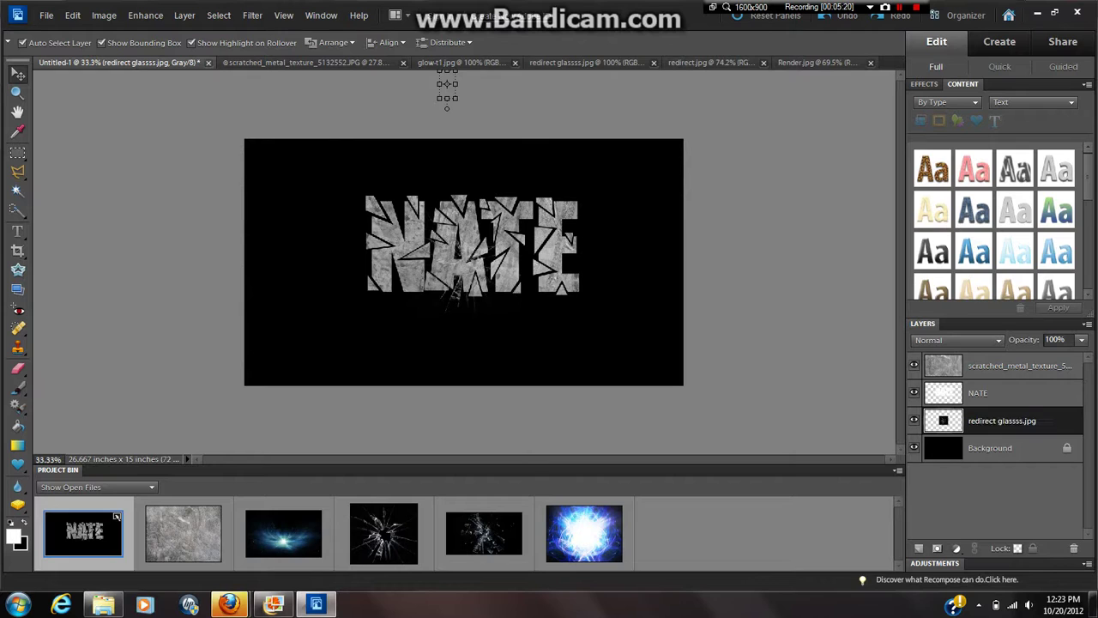
pyautogui.click(957, 340)
# Screen the old glass layer, delete it, and bring in a fresh cracked-glass copy.
pyautogui.click(944, 129)
pyautogui.rightClick(979, 417)
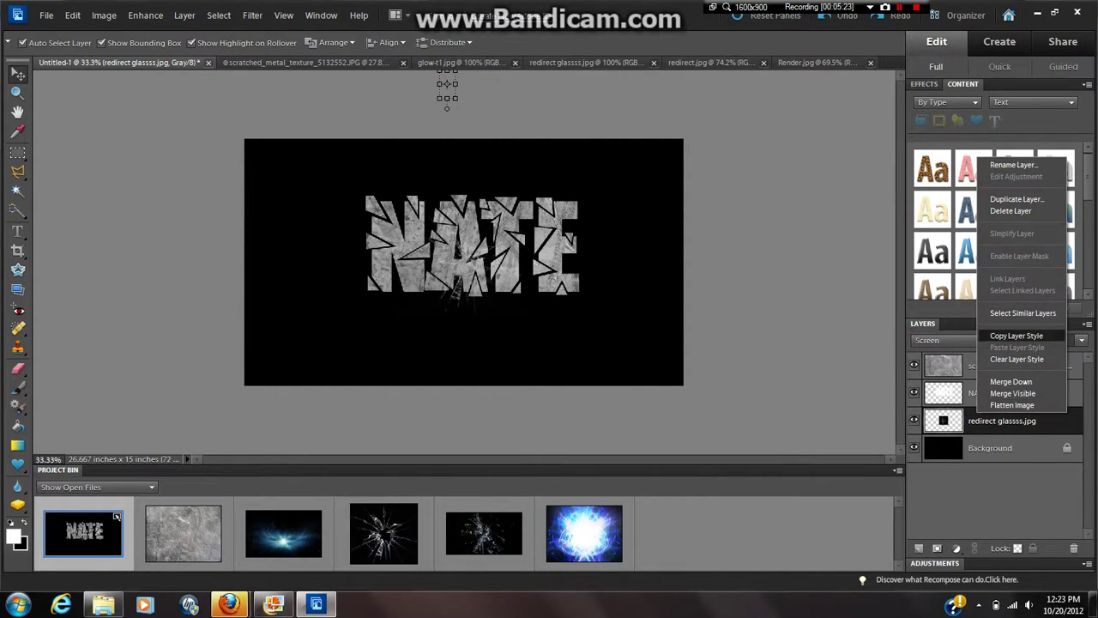
pyautogui.click(1013, 212)
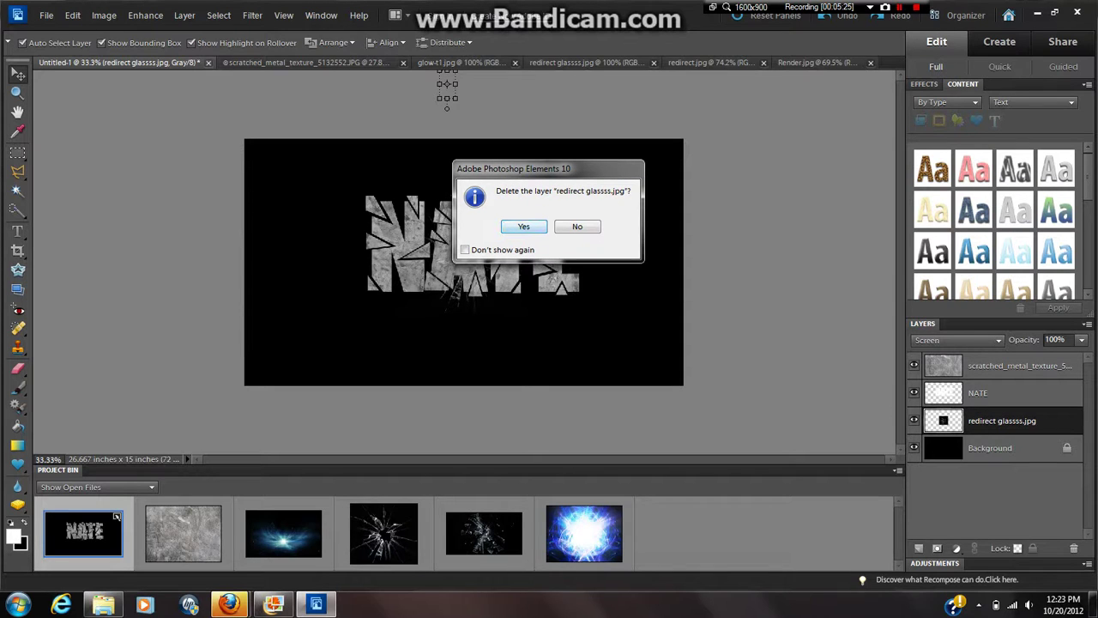
pyautogui.press('Return')
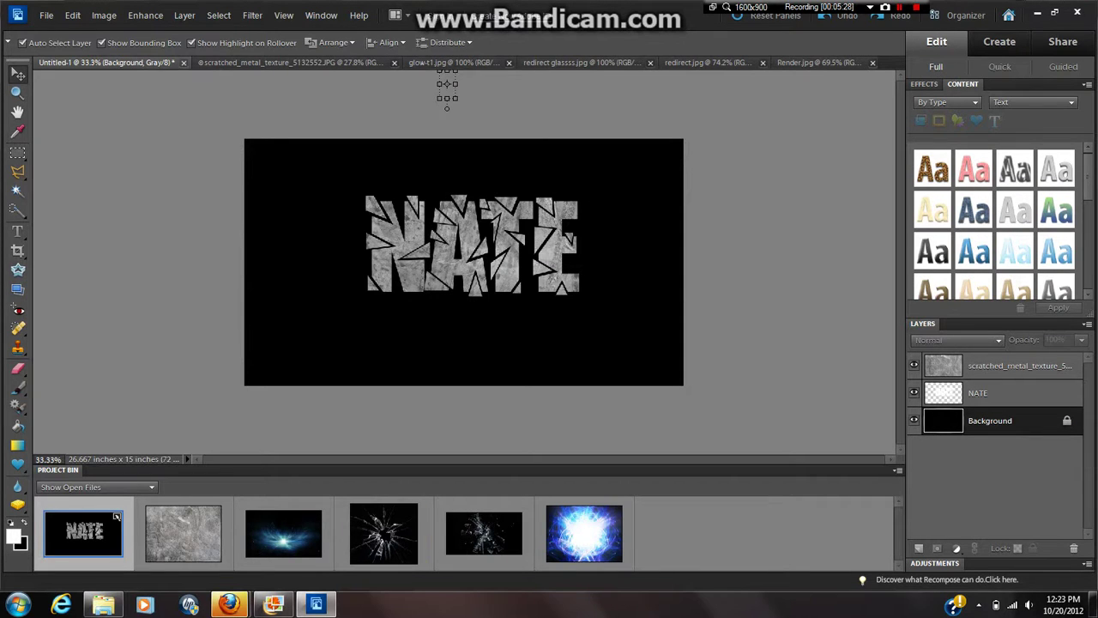
pyautogui.moveTo(383, 532); pyautogui.dragTo(469, 239)
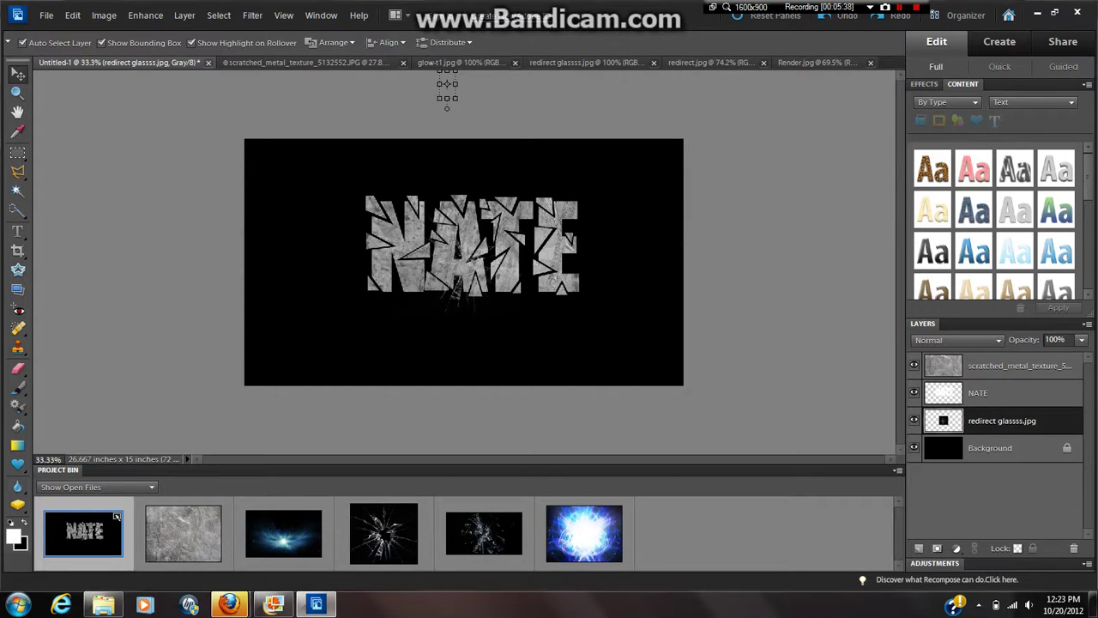
# Set the cracked-glass layer to Screen and drag it to the top of the layer stack.
pyautogui.click(957, 340)
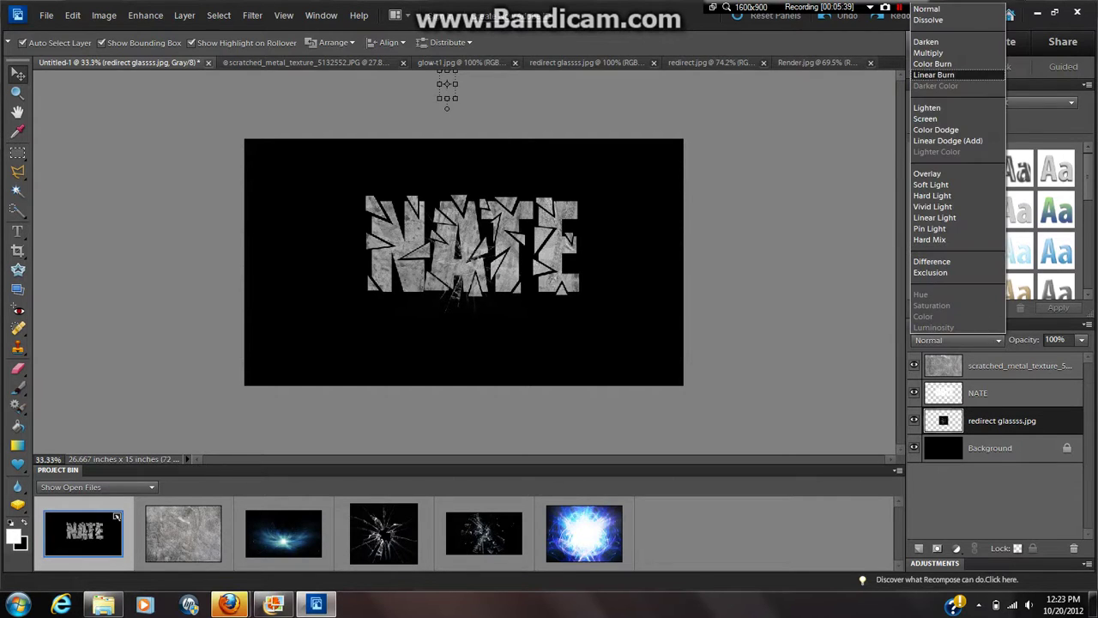
pyautogui.click(936, 119)
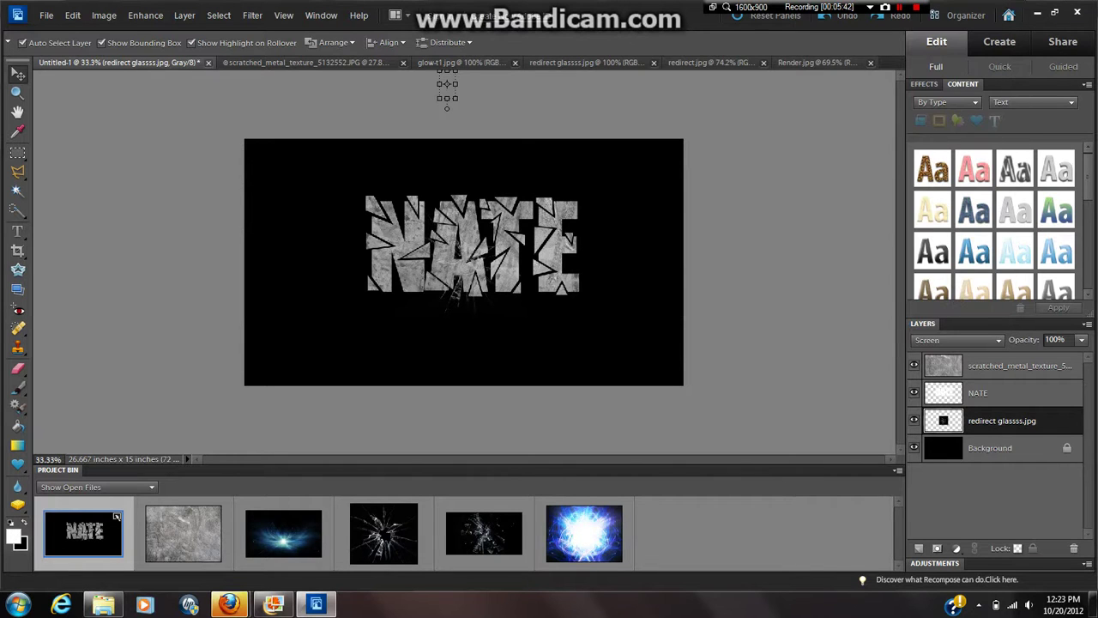
pyautogui.hotkey('alt', ']')
pyautogui.hotkey('shift', '+')
pyautogui.hotkey('shift', '+')
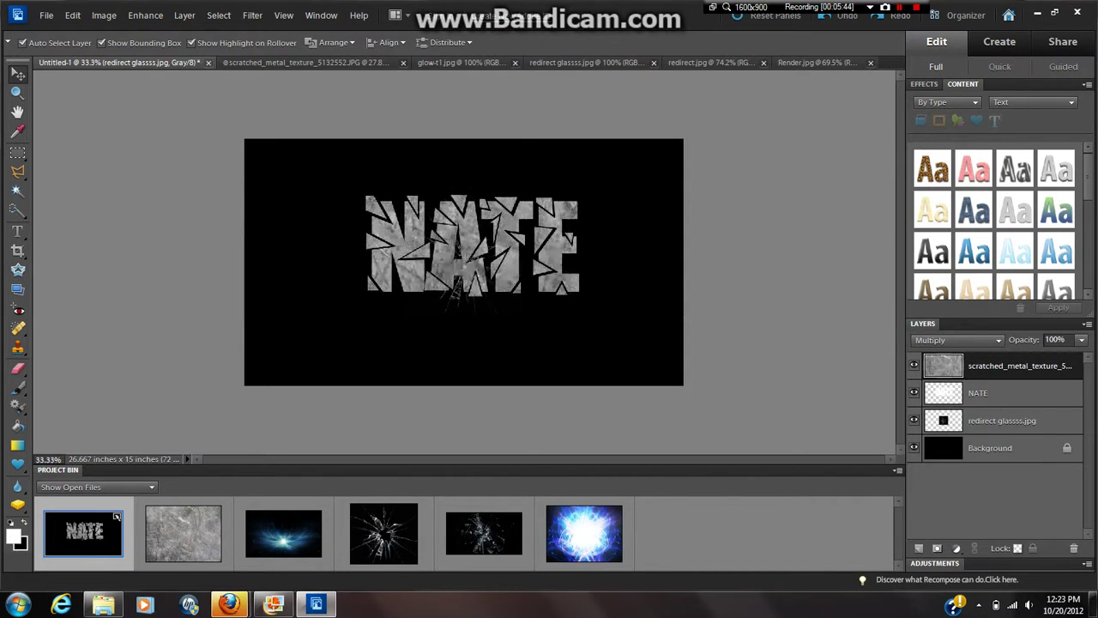
pyautogui.hotkey('shift', '+')
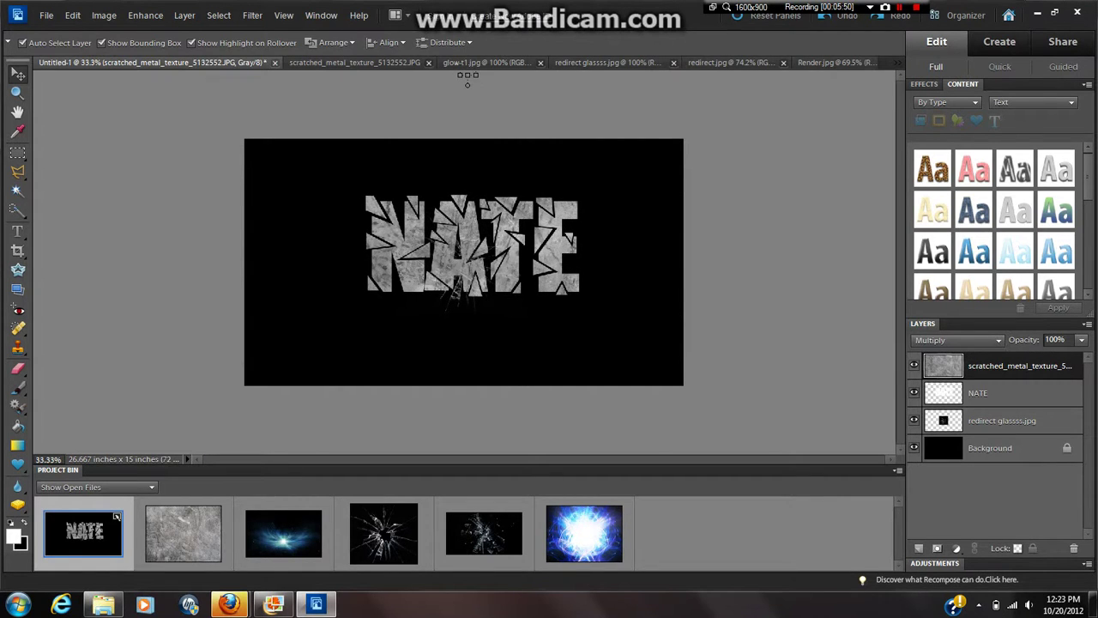
pyautogui.moveTo(1003, 421); pyautogui.dragTo(1002, 380)
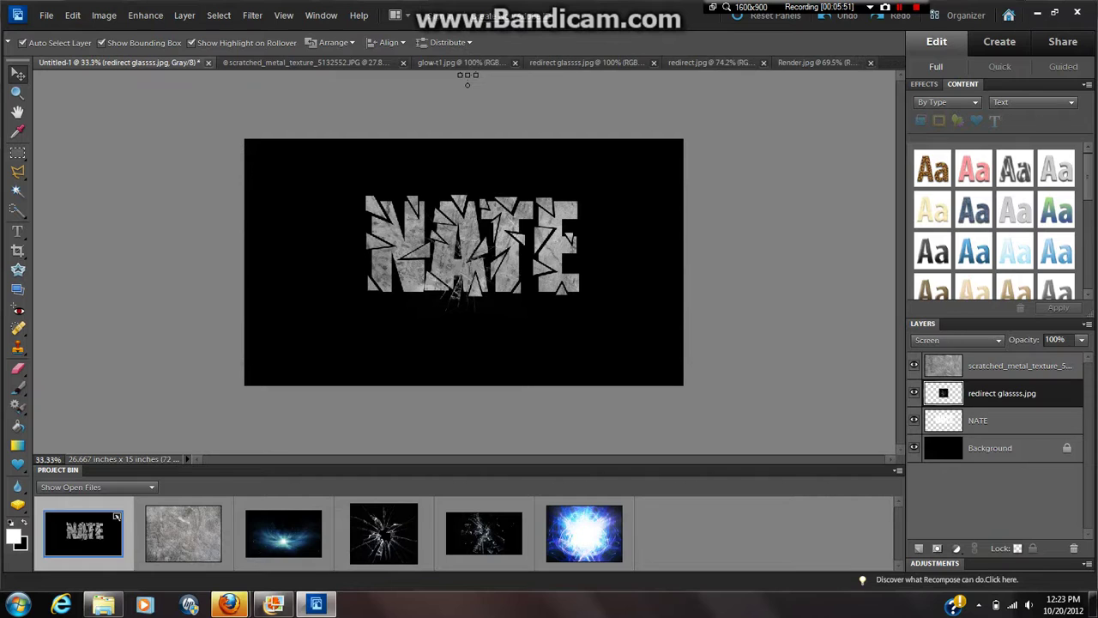
pyautogui.moveTo(1002, 393); pyautogui.dragTo(1002, 355)
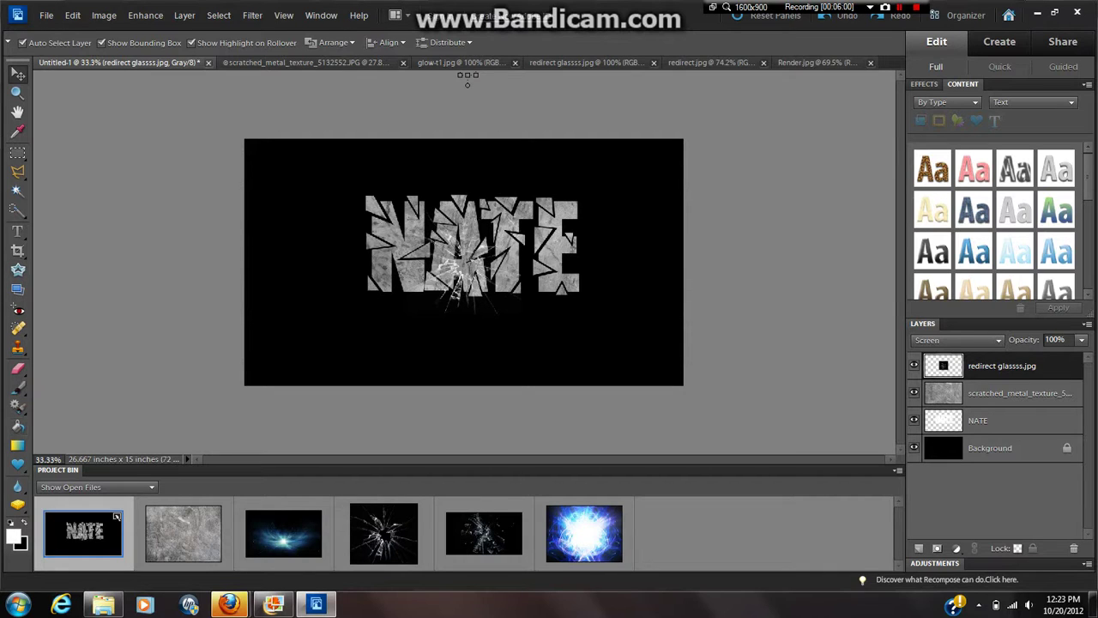
pyautogui.press('h')
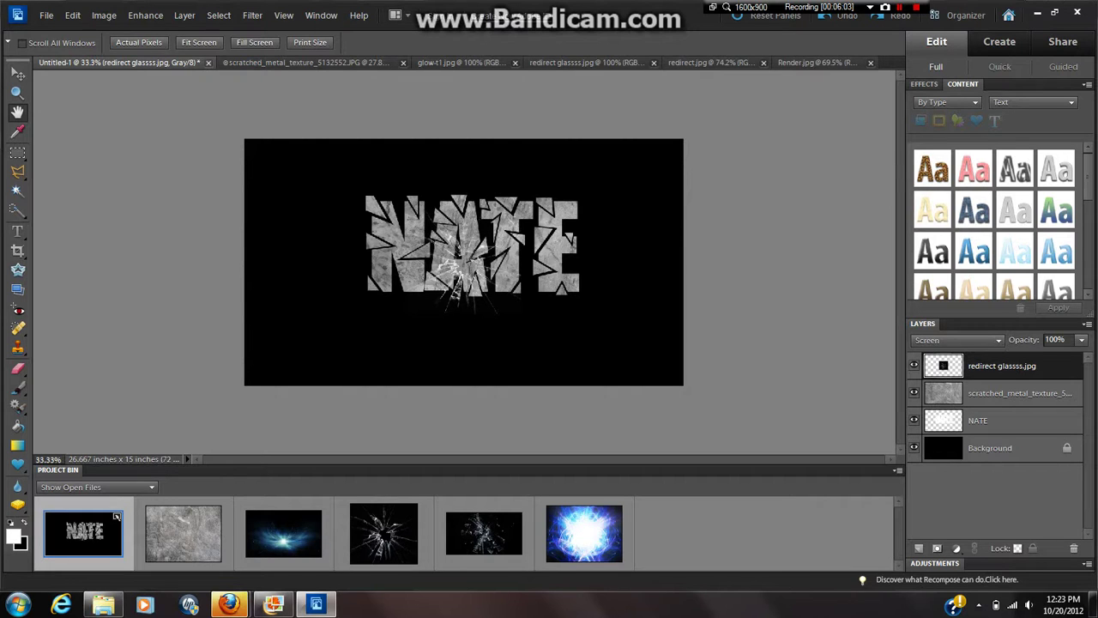
# Fit the image to the window, add another glass copy, then delete that duplicate layer.
pyautogui.click(254, 42)
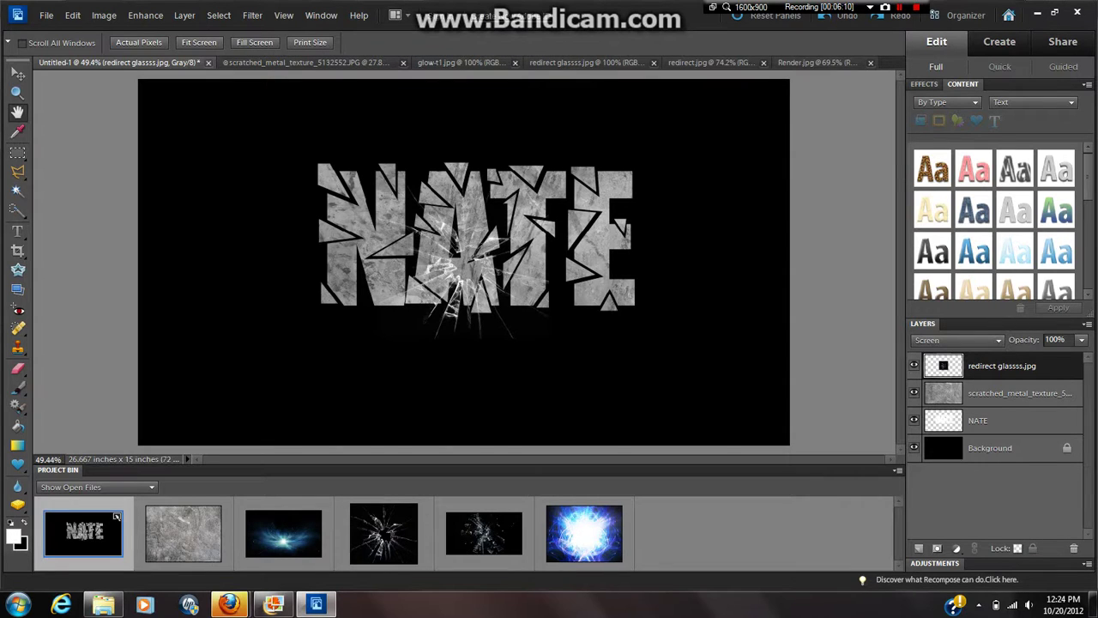
pyautogui.moveTo(384, 532); pyautogui.dragTo(461, 236)
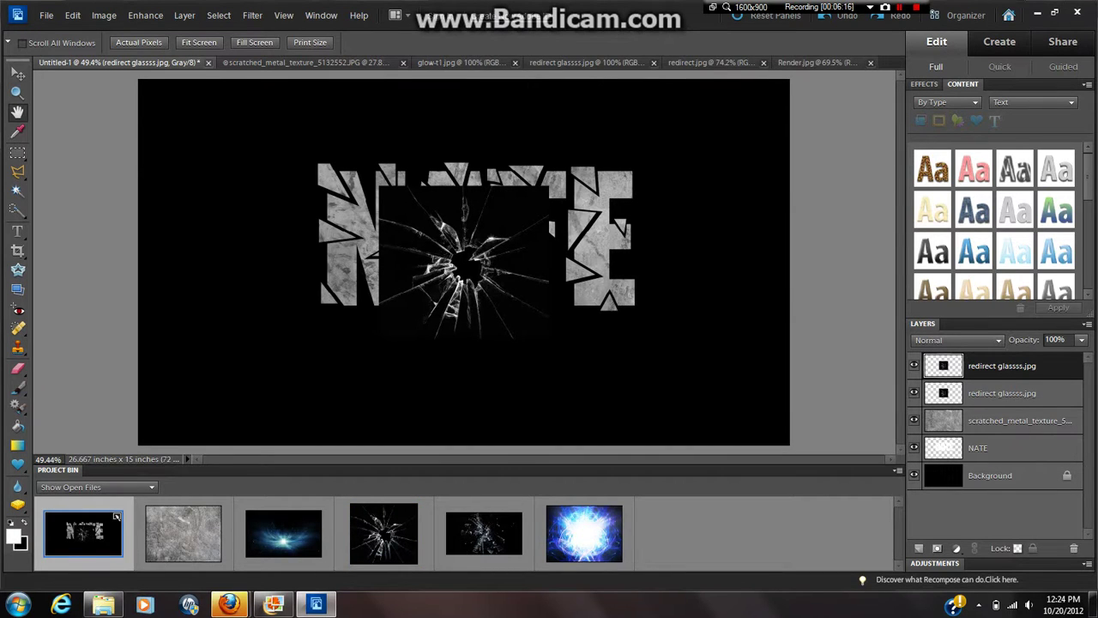
pyautogui.rightClick(987, 366)
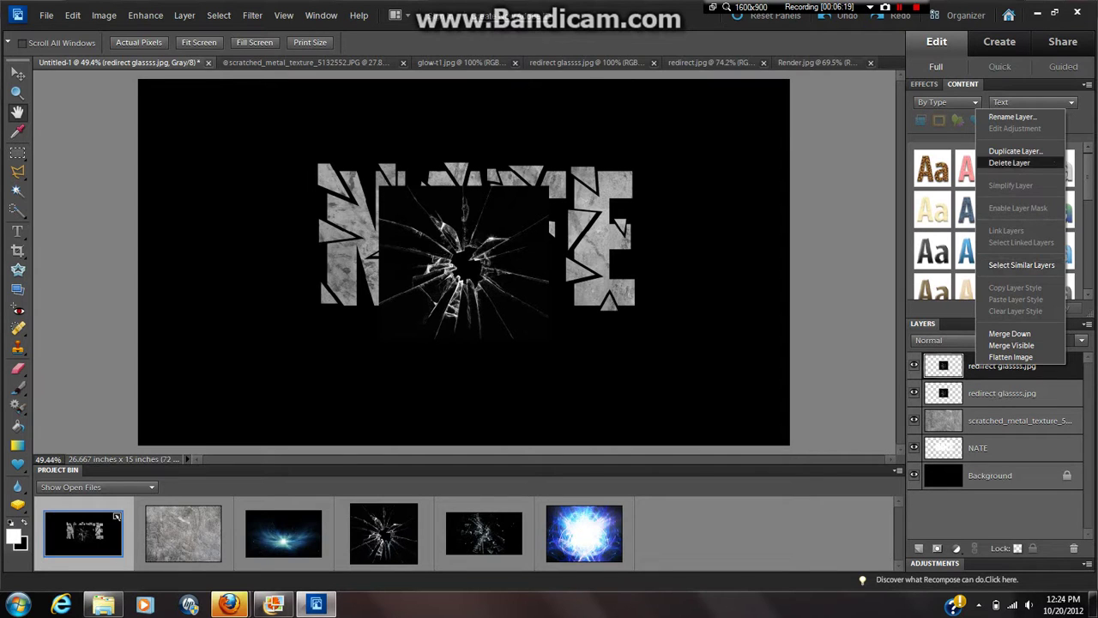
pyautogui.click(1010, 162)
pyautogui.press('Return')
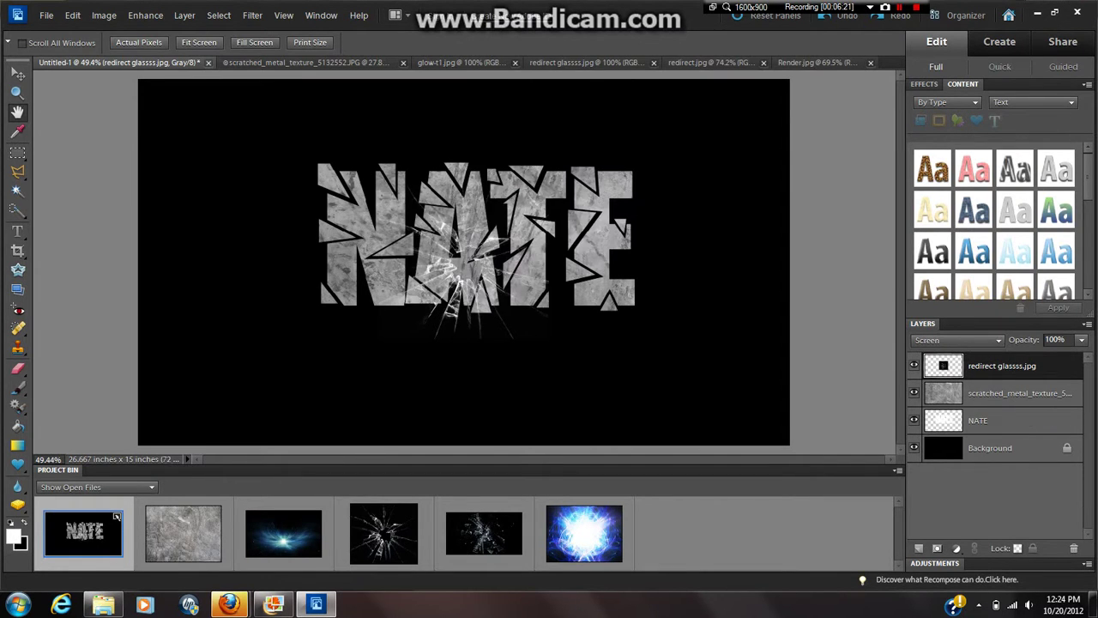
# Delete the remaining cracked-glass layer as well.
pyautogui.rightClick(967, 366)
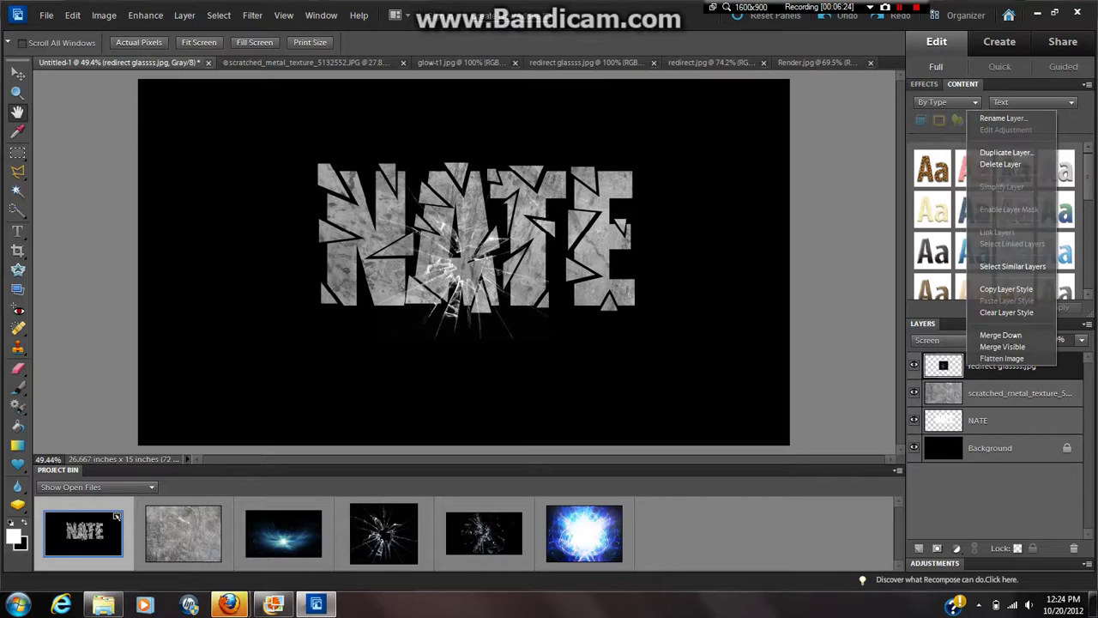
pyautogui.click(1001, 163)
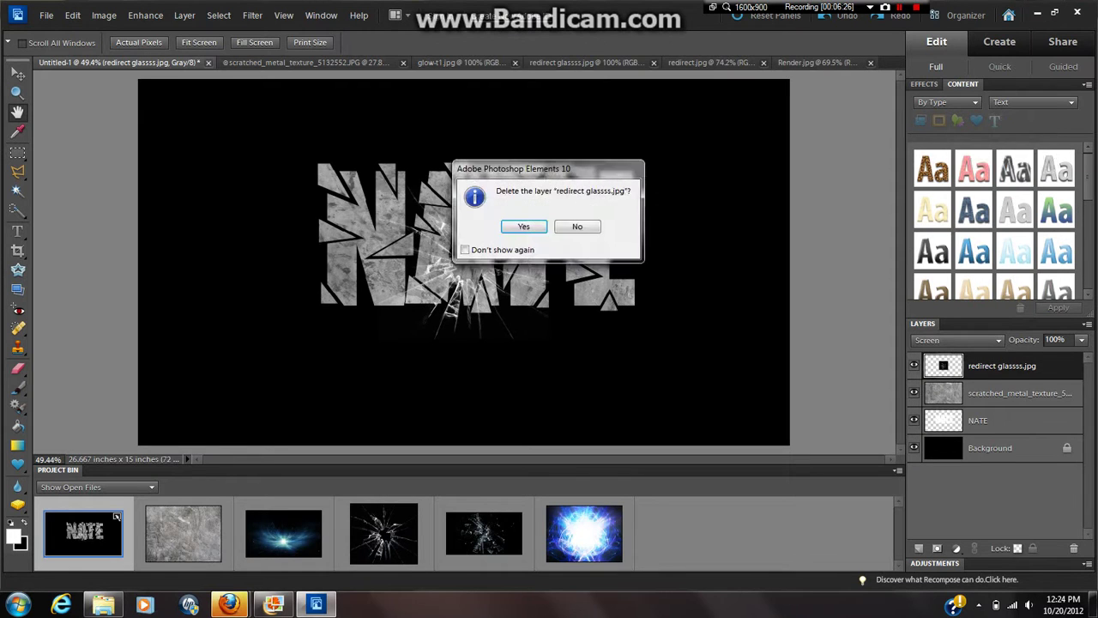
pyautogui.press('Return')
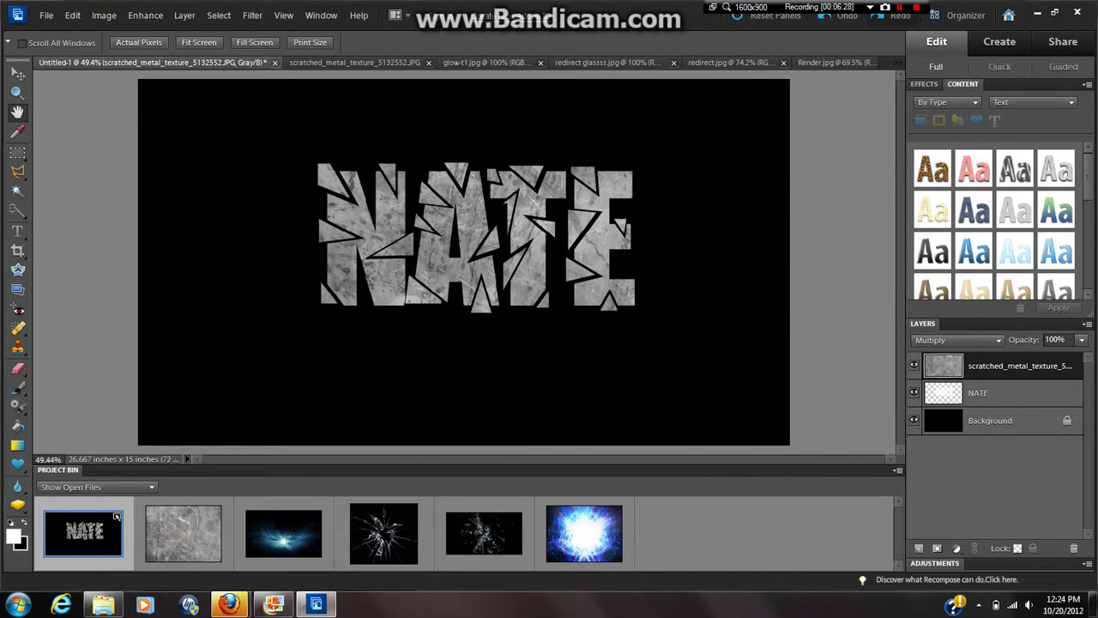
pyautogui.hotkey('shift', 'F12')
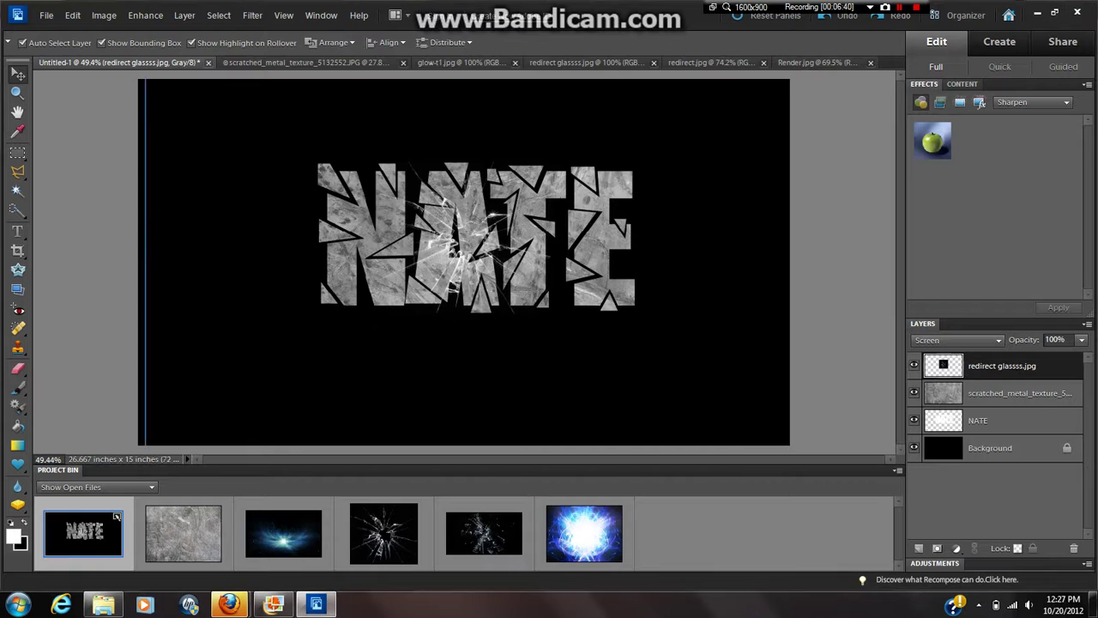
# Drag the redirect.jpg exploding-glass image in as a top layer and shift it up-left.
pyautogui.moveTo(483, 532); pyautogui.dragTo(463, 225)
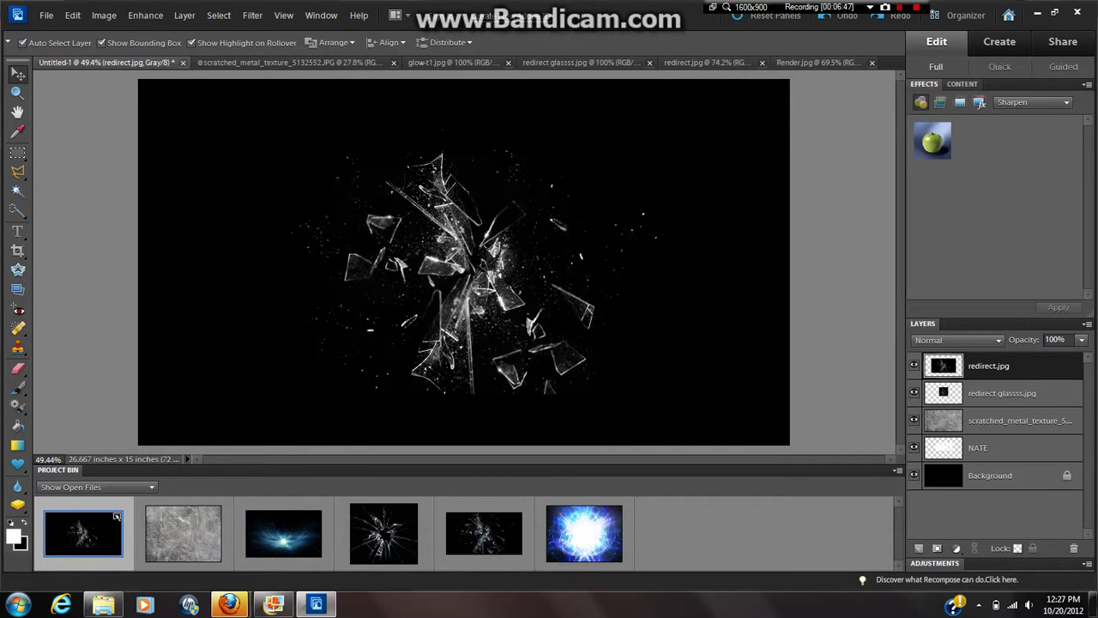
pyautogui.moveTo(464, 257)
pyautogui.mouseDown()
pyautogui.moveTo(448, 151)
pyautogui.moveTo(469, 216)
pyautogui.mouseUp()
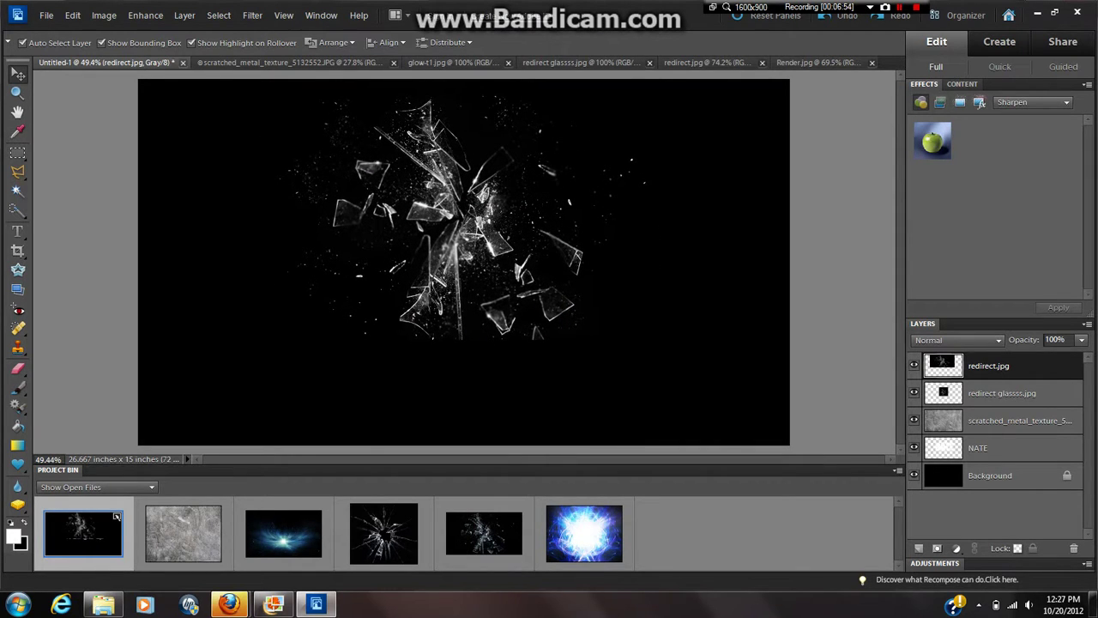
# Set the exploding-glass layer to Screen and start nudging it left and right.
pyautogui.click(957, 339)
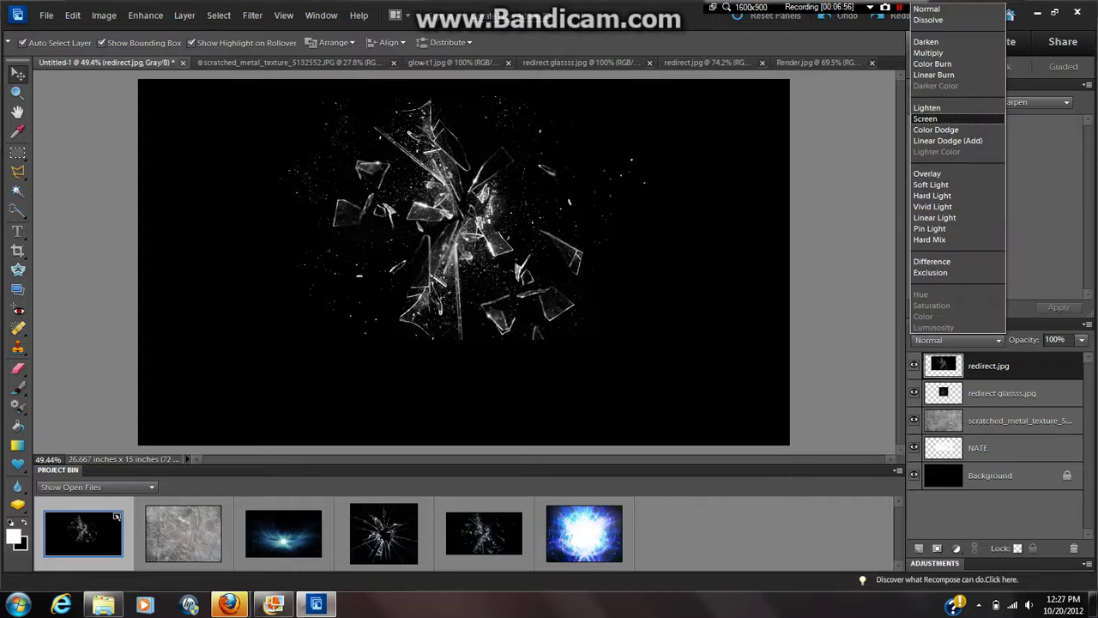
pyautogui.click(935, 119)
pyautogui.hotkey('shift', 'Left')
pyautogui.hotkey('shift', 'Left')
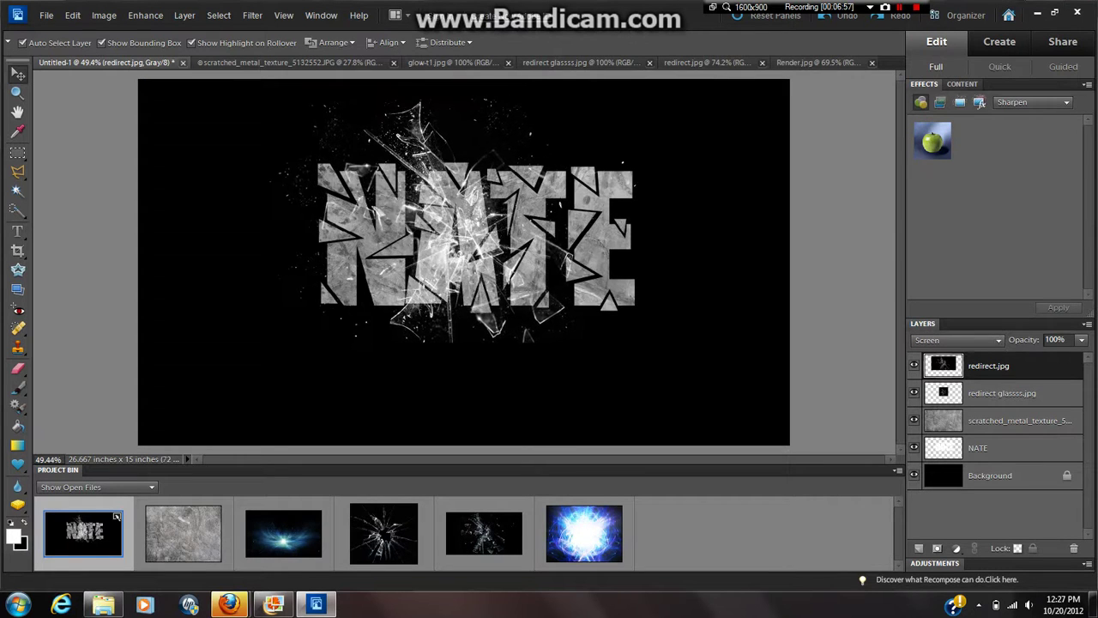
pyautogui.hotkey('shift', 'Left')
pyautogui.hotkey('shift', 'Left')
# Nudge the exploding glass until its shards burst from the middle of NATE.
pyautogui.hotkey('shift', 'Left')
pyautogui.hotkey('shift', 'Left')
pyautogui.hotkey('shift', 'Right')
pyautogui.hotkey('shift', 'Right')
pyautogui.hotkey('shift', 'Right')
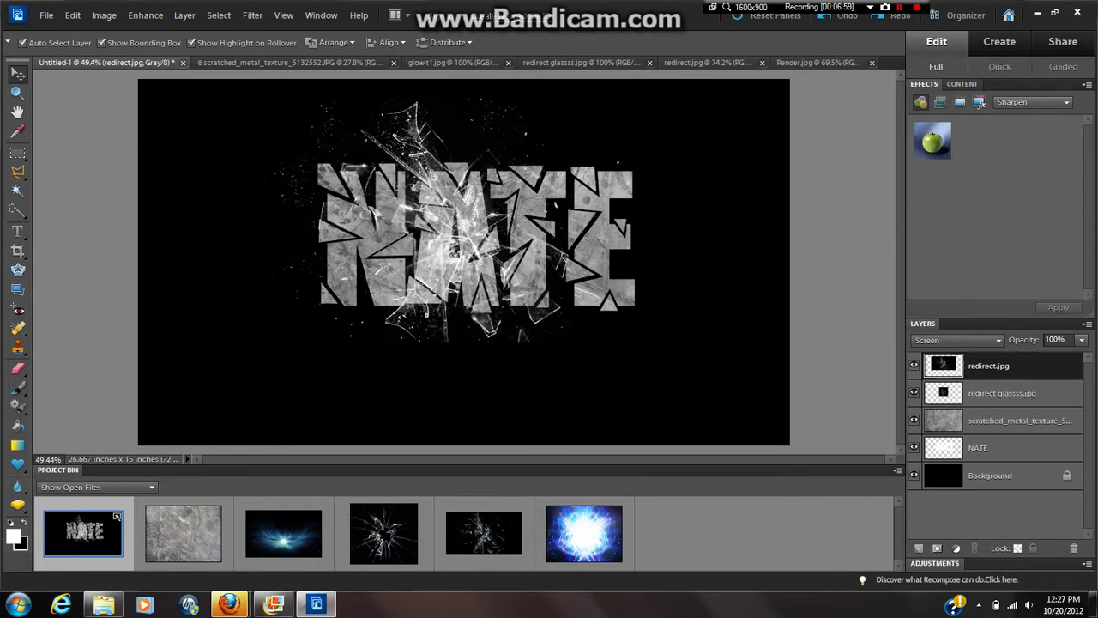
pyautogui.hotkey('shift', 'Right')
pyautogui.hotkey('shift', 'Right')
pyautogui.hotkey('shift', 'Right')
pyautogui.hotkey('shift', 'Right')
pyautogui.hotkey('shift', 'Right')
pyautogui.hotkey('shift', 'Right')
pyautogui.hotkey('shift', 'Right')
pyautogui.hotkey('shift', 'Right')
pyautogui.hotkey('shift', 'Right')
pyautogui.hotkey('shift', 'Left')
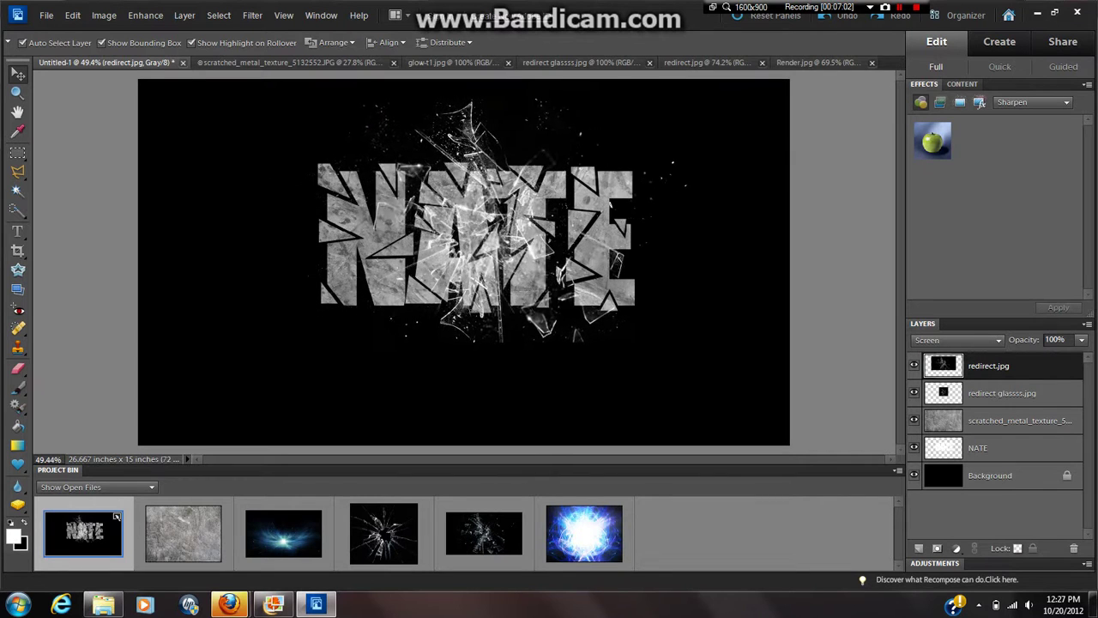
pyautogui.hotkey('shift', 'Down')
pyautogui.hotkey('shift', 'Right')
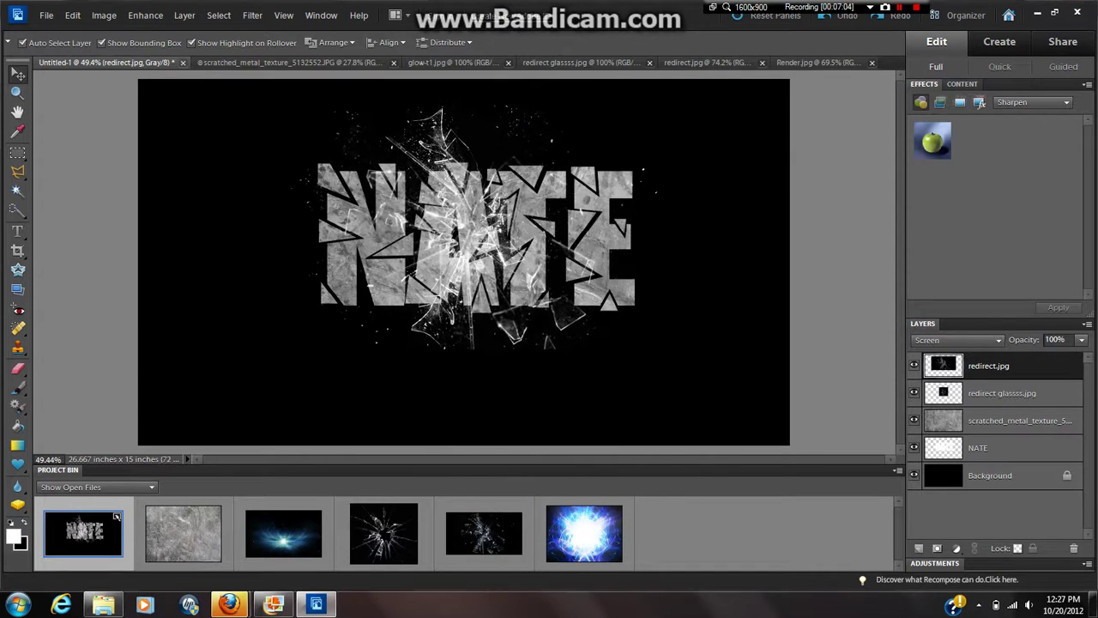
pyautogui.hotkey('shift', 'Left')
pyautogui.hotkey('shift', 'Down')
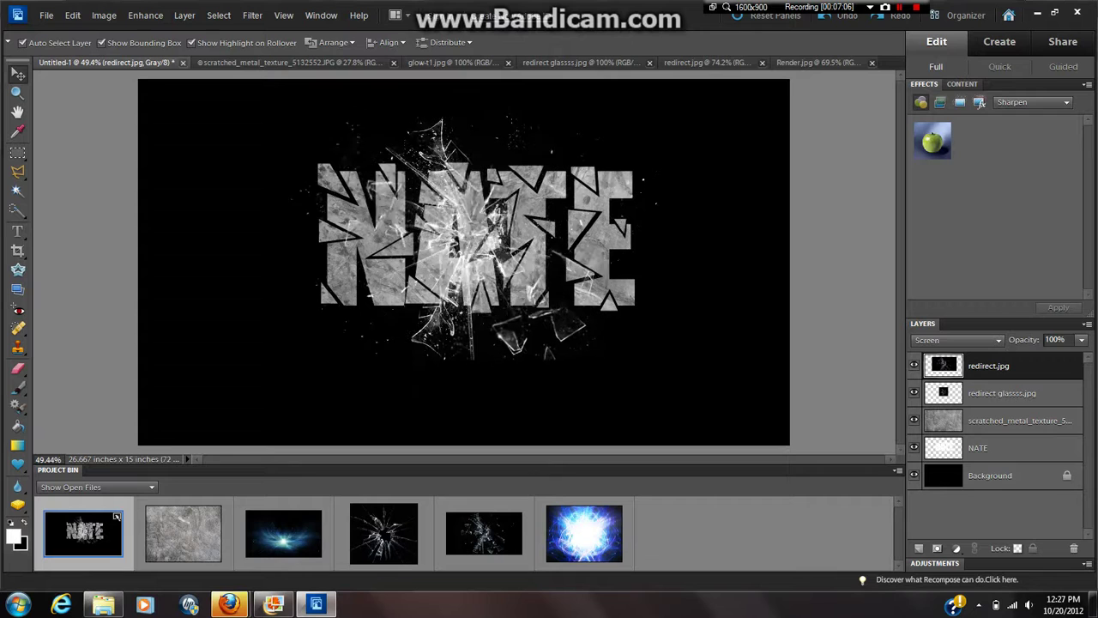
pyautogui.hotkey('shift', 'Down')
pyautogui.hotkey('shift', 'Down')
pyautogui.hotkey('shift', 'Right')
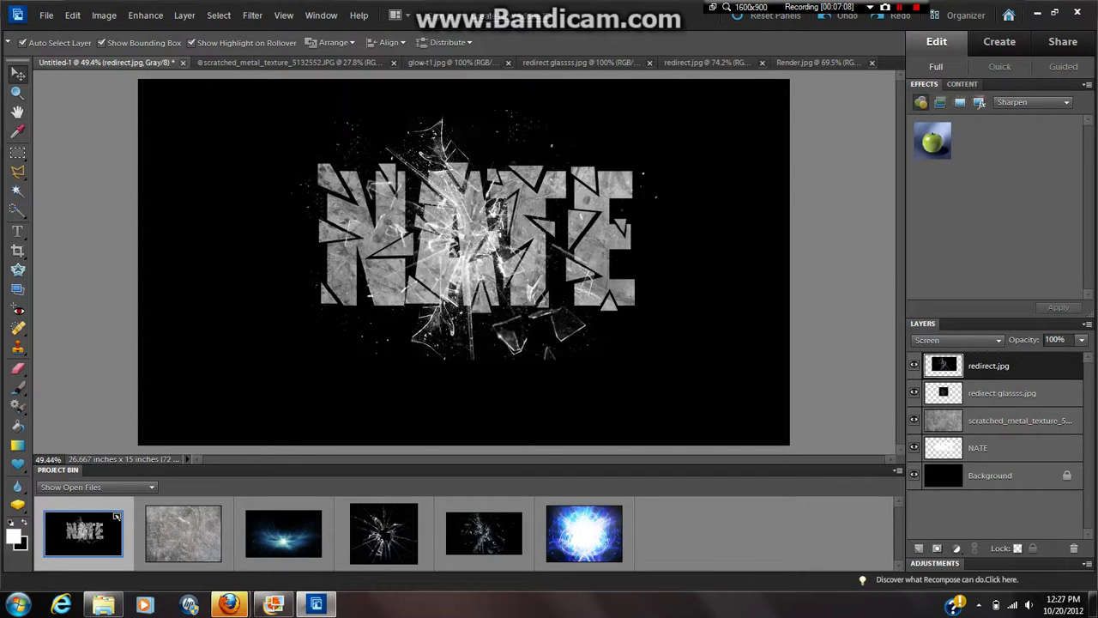
pyautogui.hotkey('shift', 'Right')
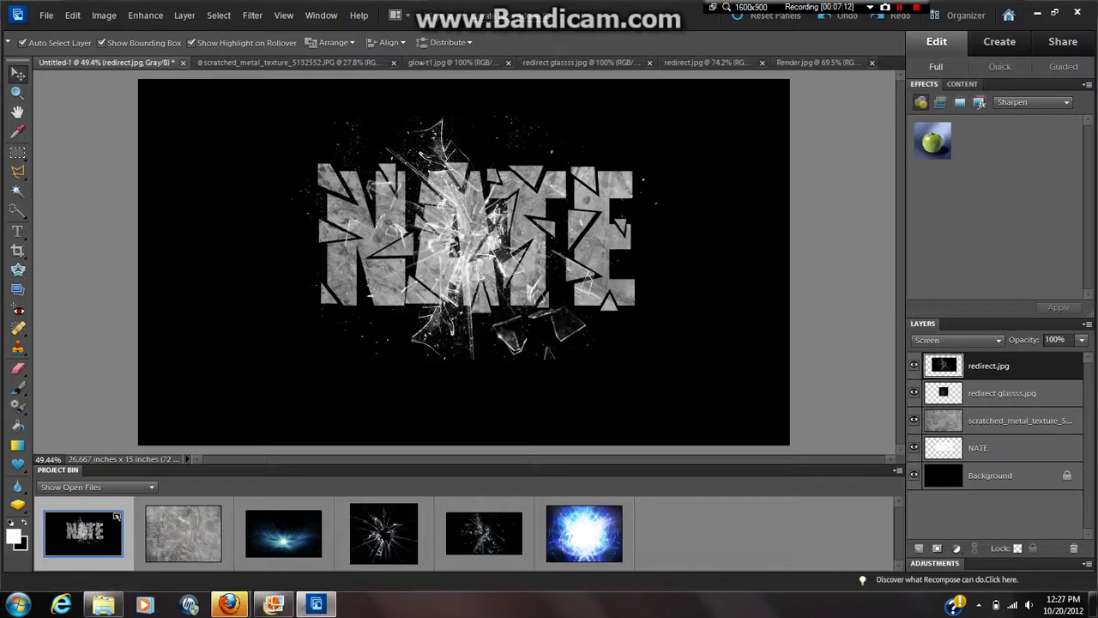
pyautogui.hotkey('shift', 'Up')
pyautogui.hotkey('shift', 'Up')
pyautogui.hotkey('shift', 'Up')
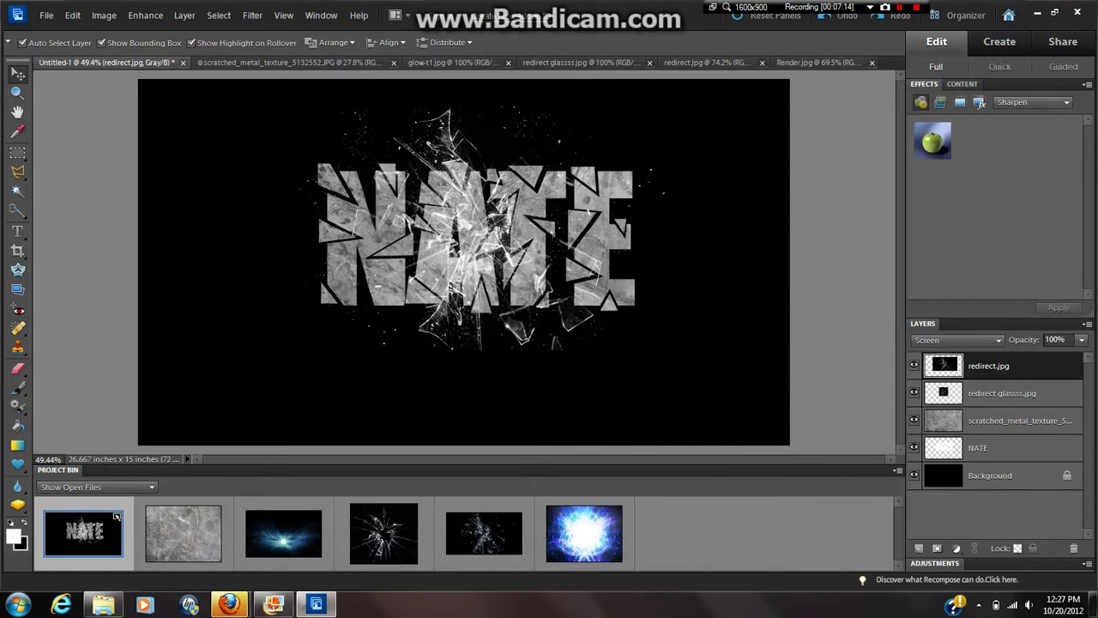